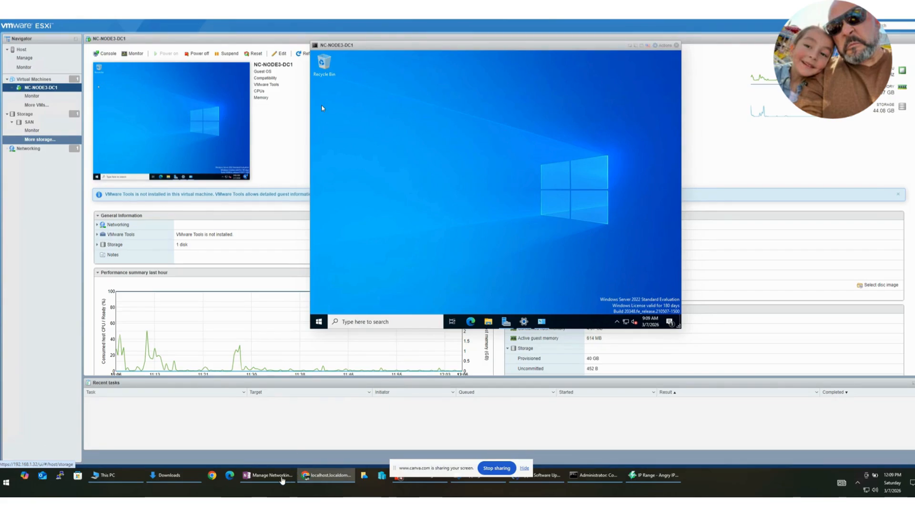
Step: Review the notes on joining a VMware server to a Hyper-V domain, covering connectivity, DNS settings, the join procedure and troubleshooting
{"action": "left_click", "coordinate": [282, 478]}
{"action": "left_click", "coordinate": [282, 478]}
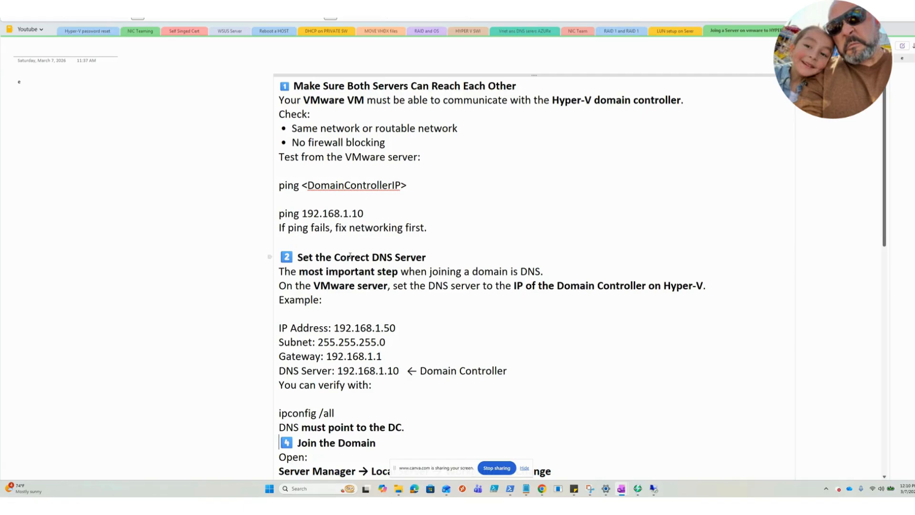
{"action": "scroll", "coordinate": [357, 271], "scroll_direction": "down", "scroll_amount": 3}
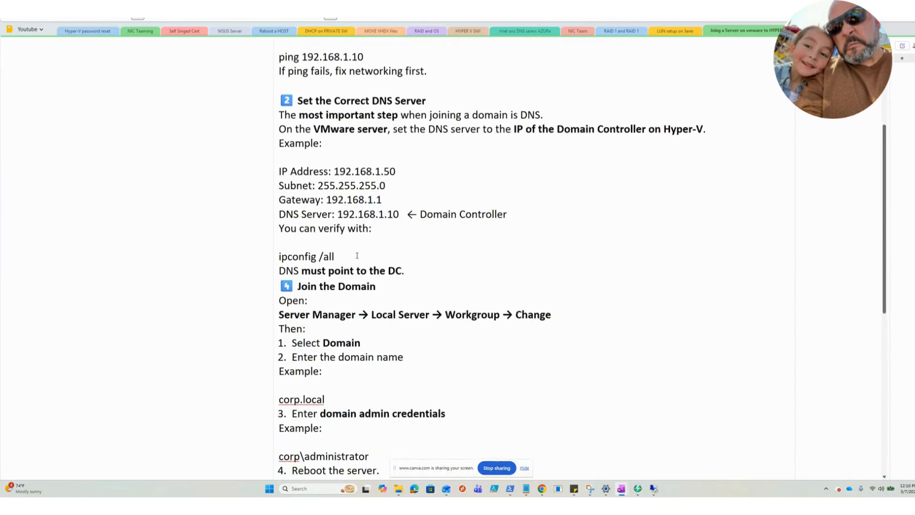
{"action": "left_click_drag", "start_coordinate": [337, 213], "coordinate": [492, 215]}
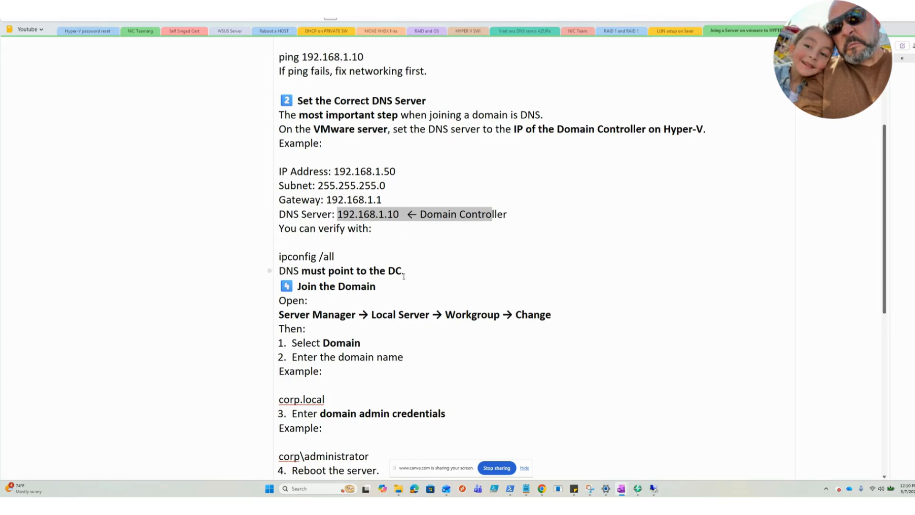
{"action": "scroll", "coordinate": [404, 276], "scroll_direction": "down", "scroll_amount": 6}
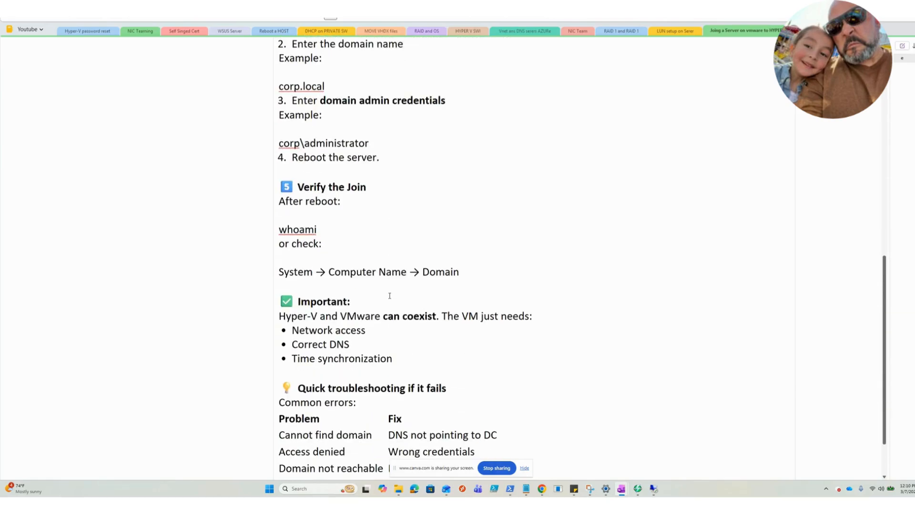
{"action": "scroll", "coordinate": [390, 295], "scroll_direction": "down", "scroll_amount": 3}
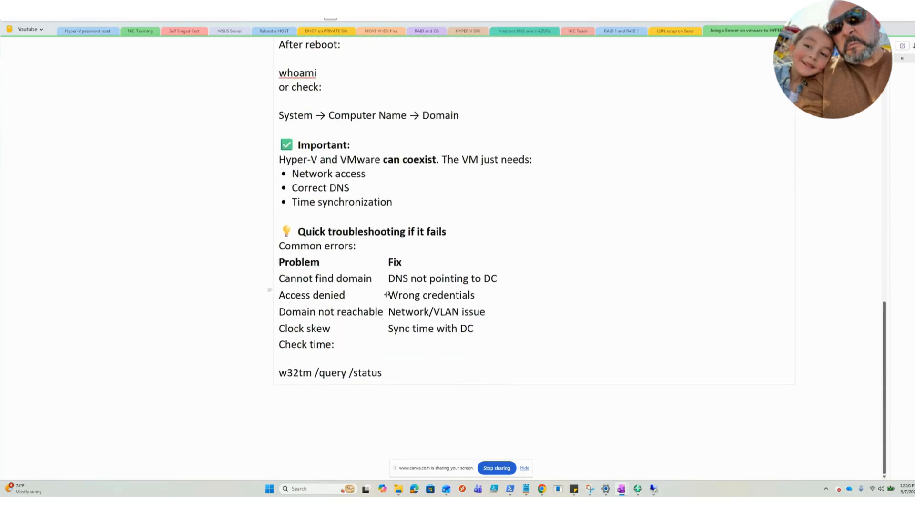
{"action": "scroll", "coordinate": [387, 294], "scroll_direction": "up", "scroll_amount": 15}
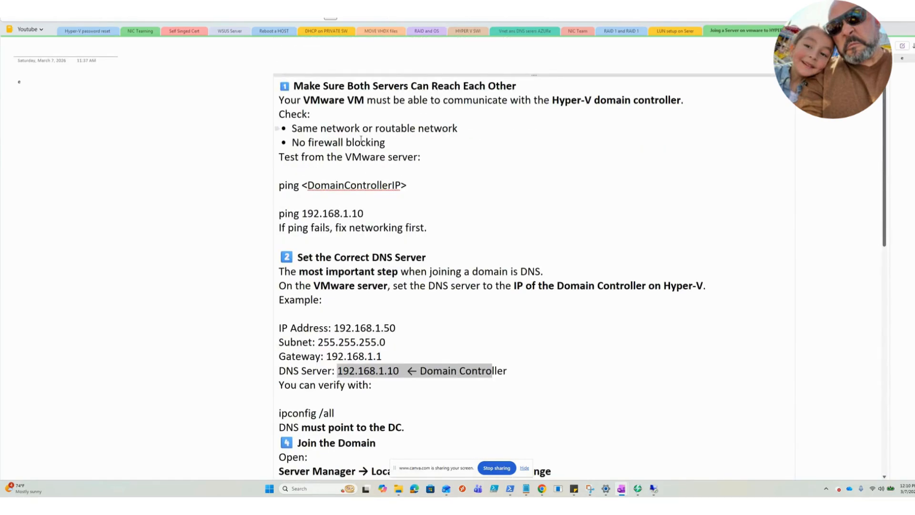
{"action": "scroll", "coordinate": [361, 139], "scroll_direction": "down", "scroll_amount": 6}
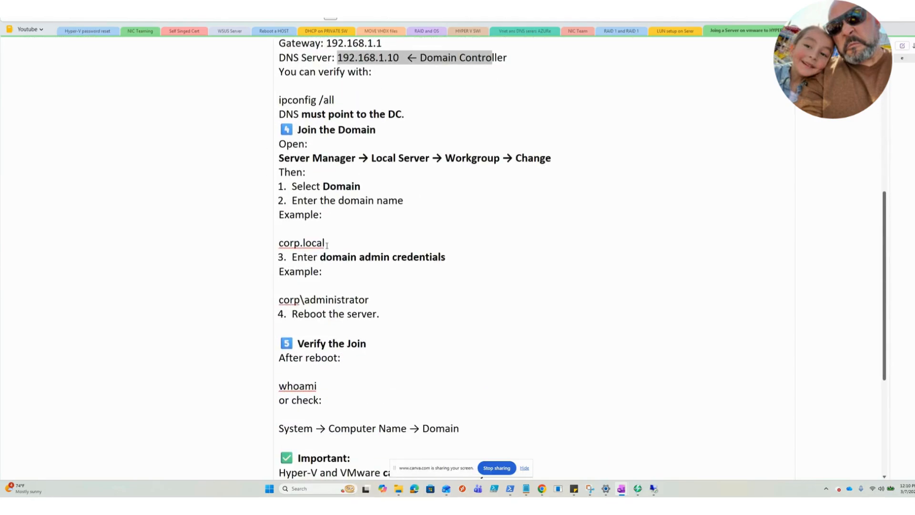
{"action": "scroll", "coordinate": [327, 244], "scroll_direction": "up", "scroll_amount": 6}
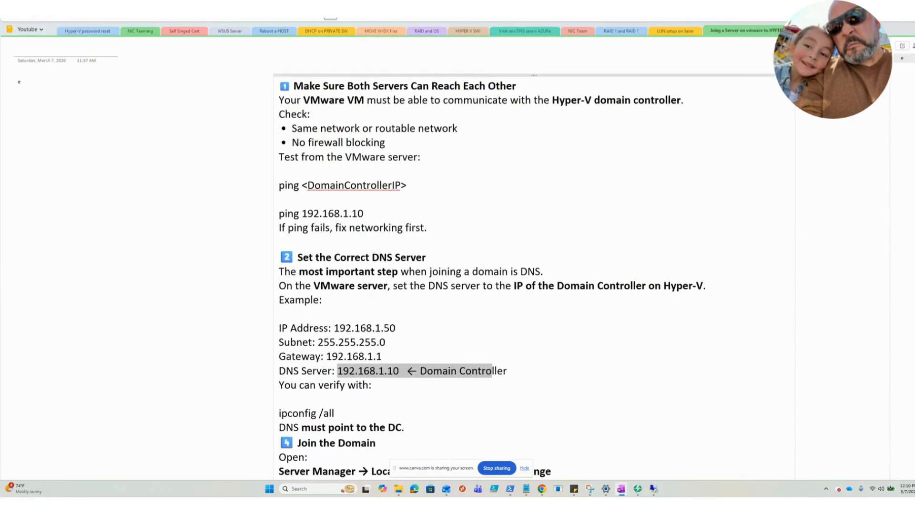
Step: Switch to the Hyper-V domain controller and inspect the HyperV.local directory tree and DC1's local server properties
{"action": "key", "text": "alt+Tab"}
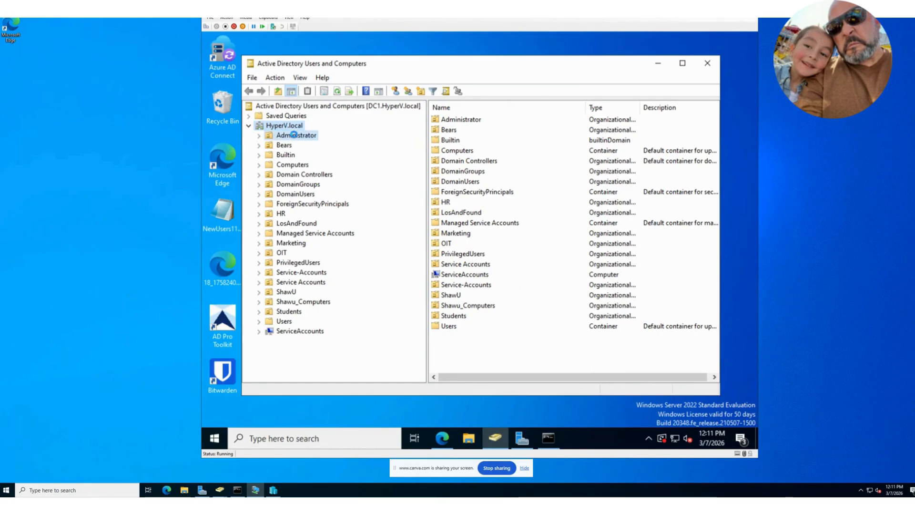
{"action": "left_click", "coordinate": [294, 135]}
{"action": "key", "text": "Down"}
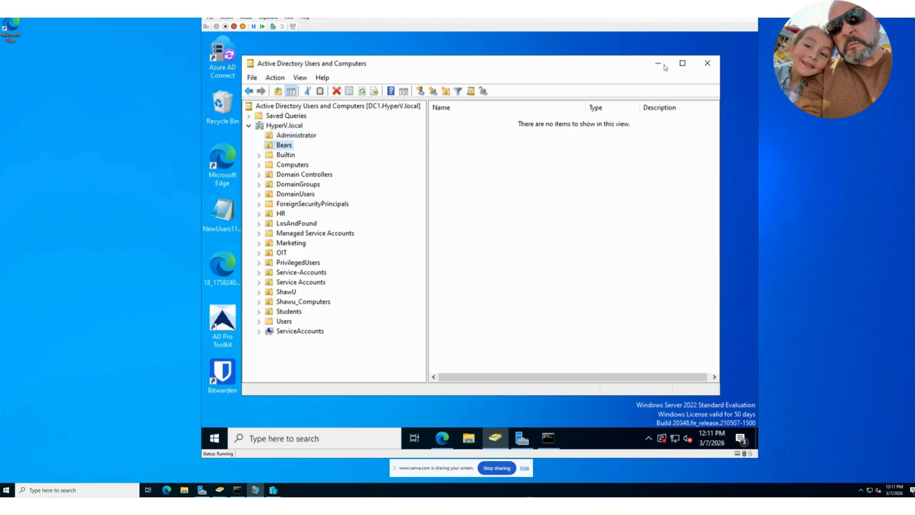
{"action": "left_click", "coordinate": [658, 64]}
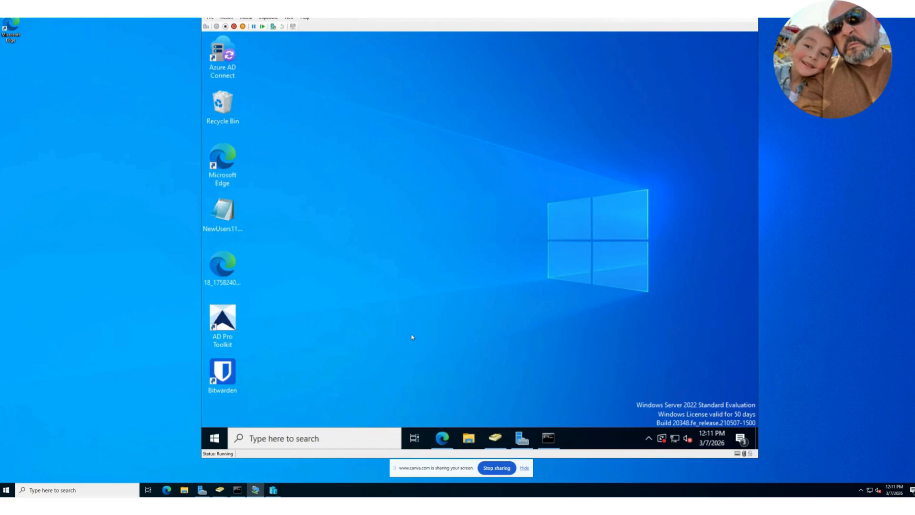
{"action": "left_click", "coordinate": [521, 439]}
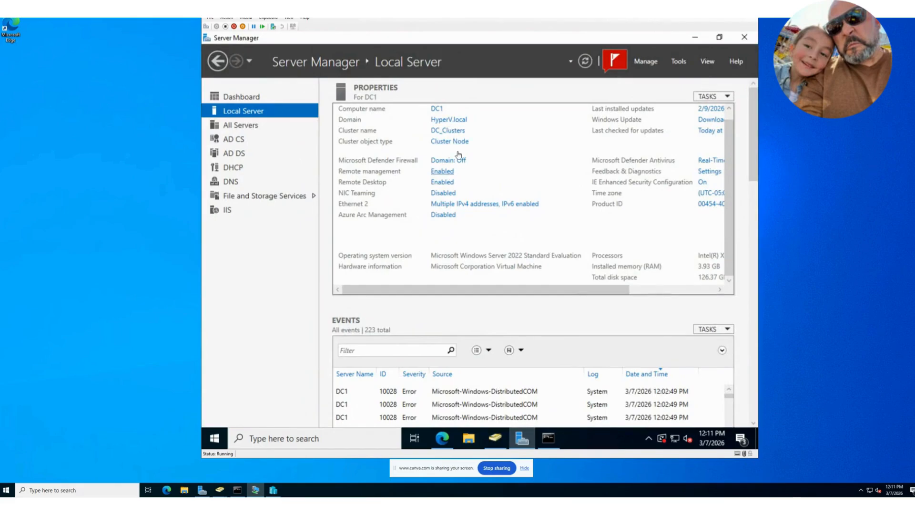
{"action": "left_click", "coordinate": [695, 37]}
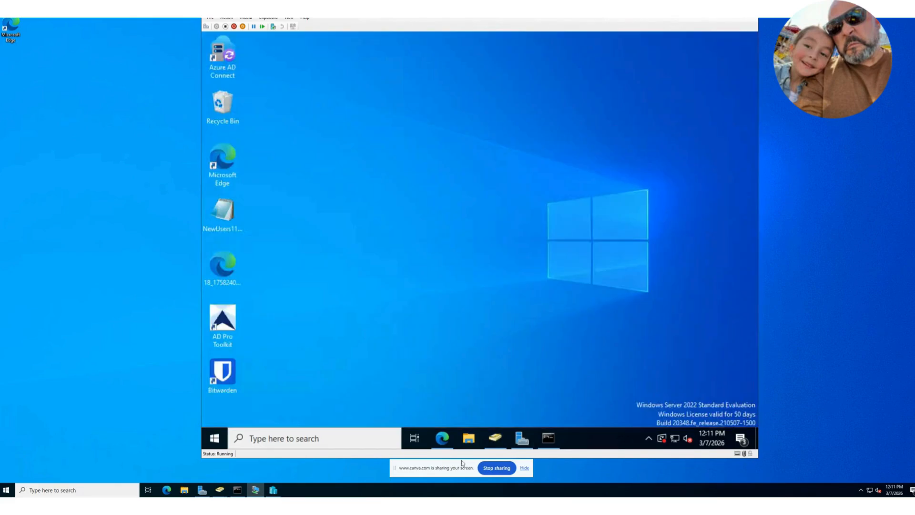
Step: Ping the VMware server at 192.168.1.106 from DC1's Command Prompt
{"action": "left_click", "coordinate": [548, 438]}
{"action": "left_click", "coordinate": [455, 276]}
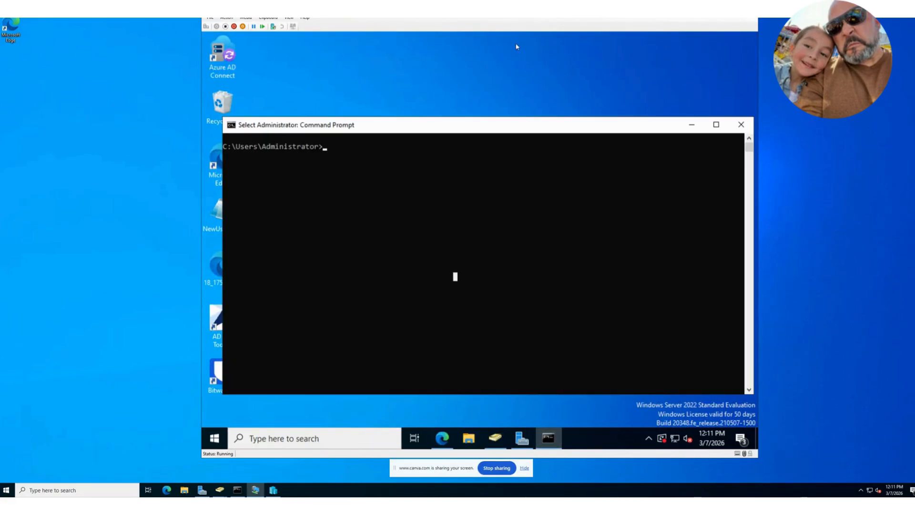
{"action": "key", "text": "Escape"}
{"action": "type", "text": "pin"}
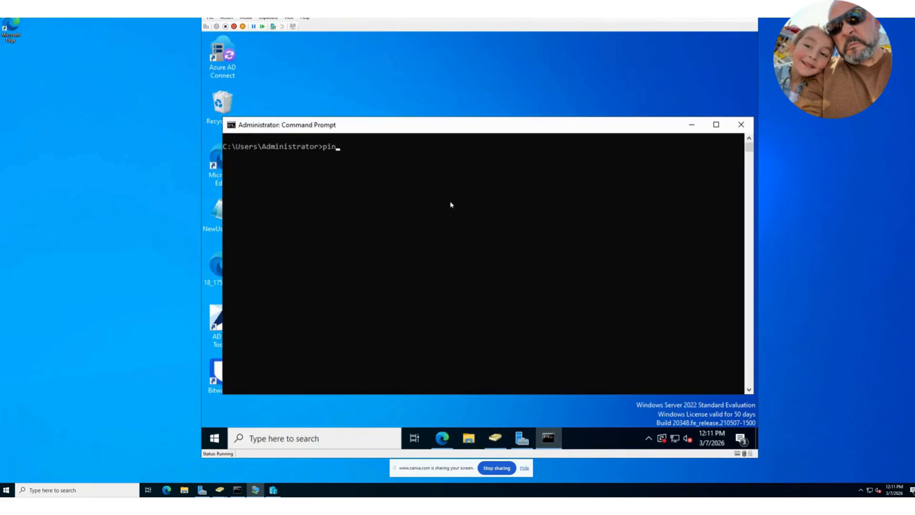
{"action": "type", "text": "g"}
{"action": "key", "text": "BackSpace"}
{"action": "key", "text": "BackSpace"}
{"action": "key", "text": "BackSpace"}
{"action": "key", "text": "BackSpace"}
{"action": "type", "text": "ping 192.168.1.106"}
{"action": "key", "text": "Return"}
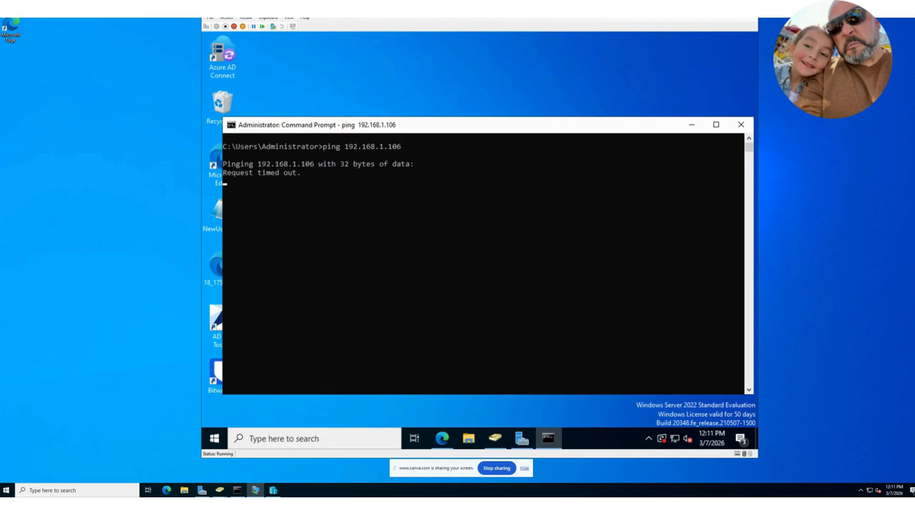
Step: Return to the NC-NODE3-DC1 console in VMware ESXi and open a Command Prompt in the virtual machine
{"action": "left_click_drag", "start_coordinate": [267, 91], "coordinate": [0, 41]}
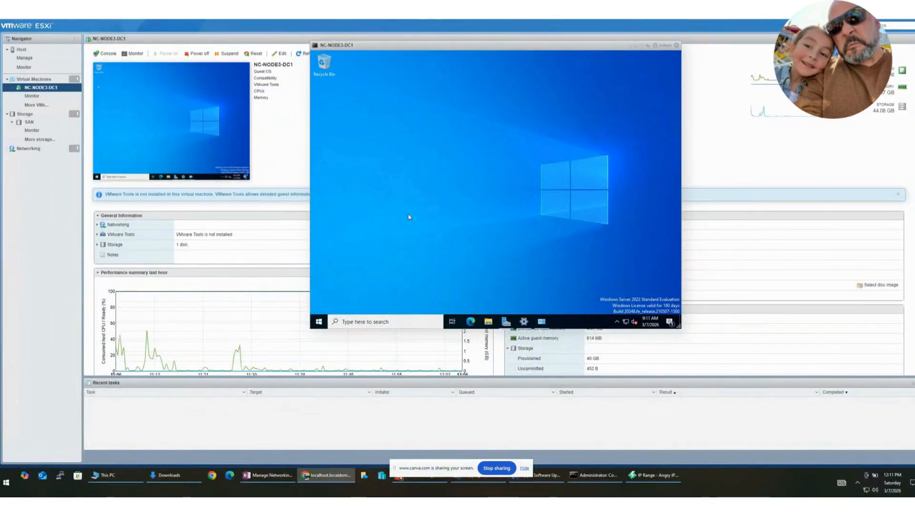
{"action": "left_click", "coordinate": [428, 324]}
{"action": "type", "text": "cm"}
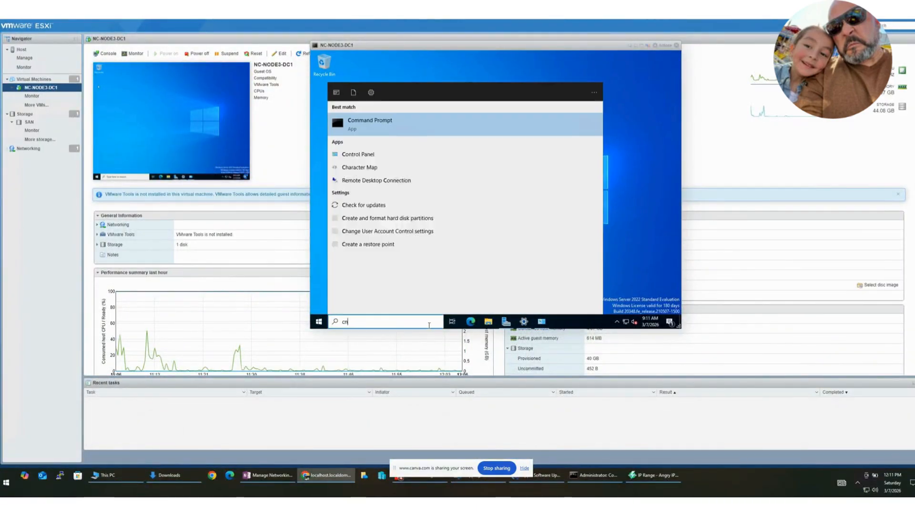
{"action": "type", "text": "d"}
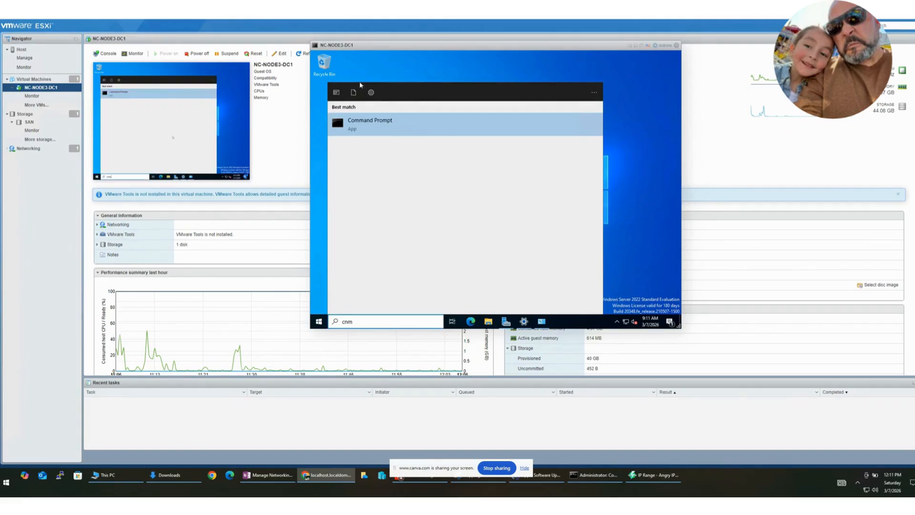
{"action": "left_click", "coordinate": [366, 125]}
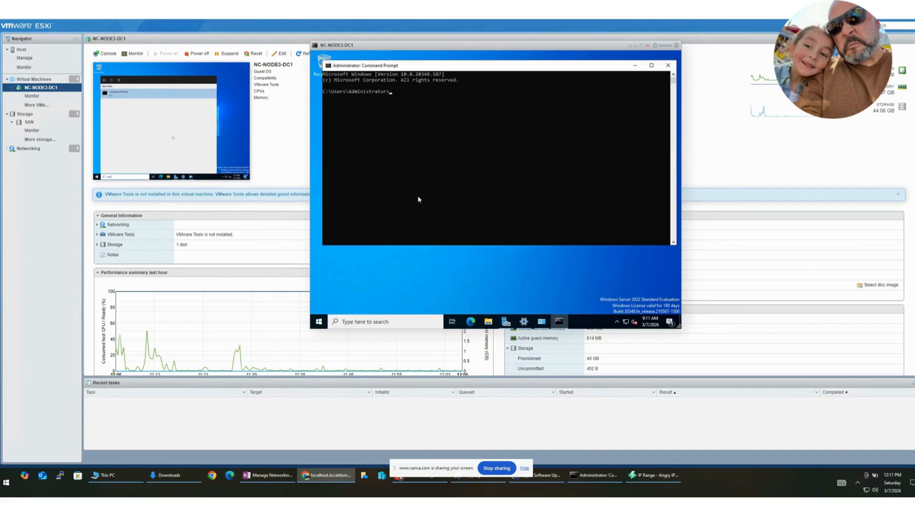
Step: Ping the domain controller at 192.168.1.53 from the VMware virtual machine
{"action": "left_click", "coordinate": [443, 142]}
{"action": "type", "text": "p"}
{"action": "type", "text": "ping "}
{"action": "type", "text": "192.168.1.53"}
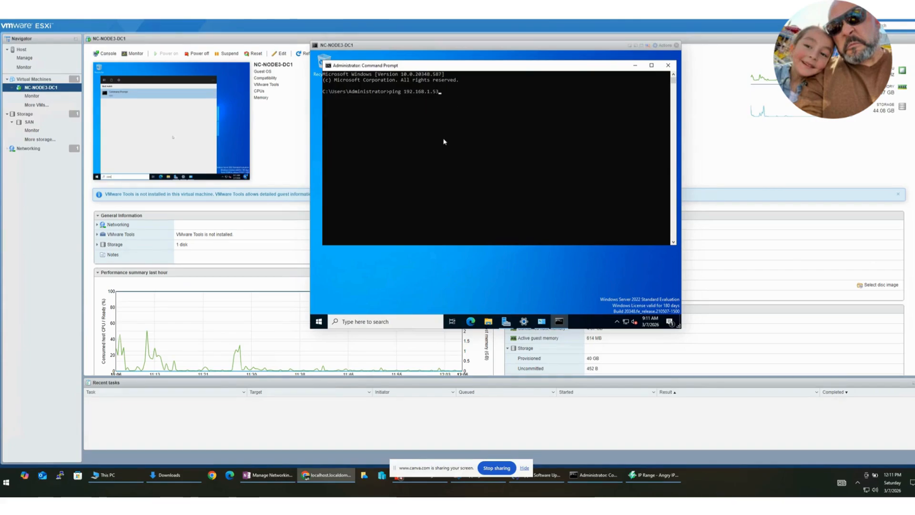
{"action": "key", "text": "Return"}
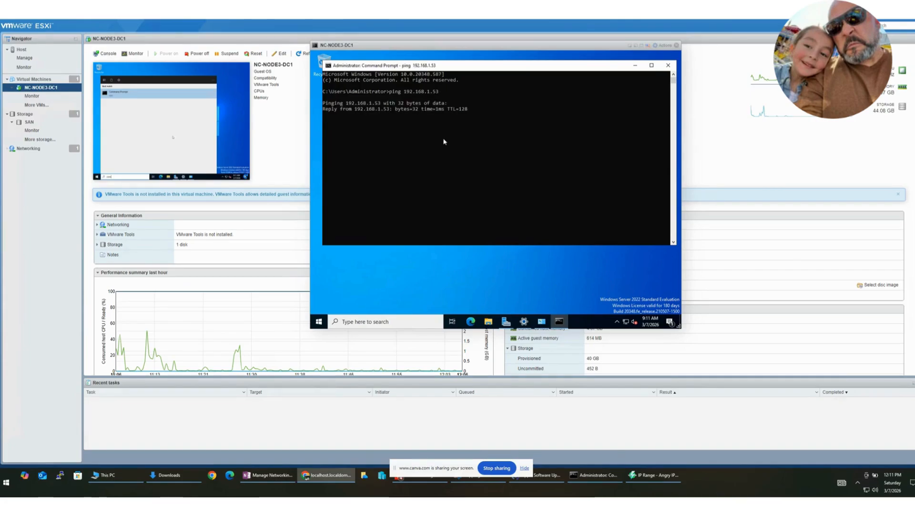
{"action": "left_click", "coordinate": [437, 178]}
{"action": "left_click", "coordinate": [439, 179]}
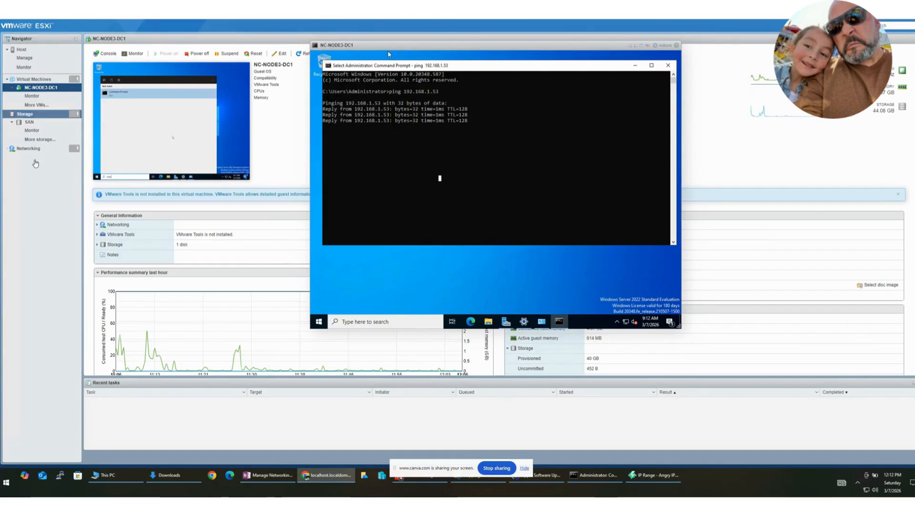
{"action": "left_click", "coordinate": [395, 203]}
{"action": "key", "text": "Return"}
Step: Check the virtual machine's IP configuration with ipconfig
{"action": "key", "text": "Return"}
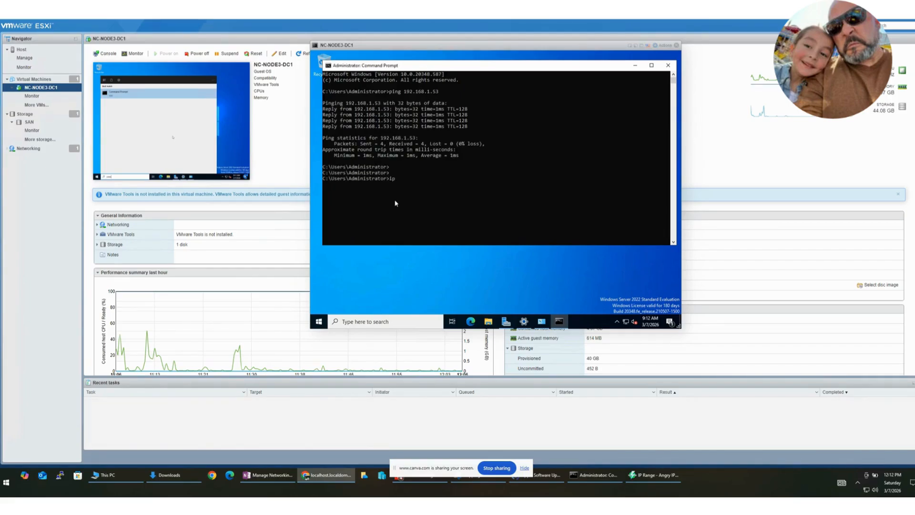
{"action": "type", "text": "ipconfig"}
{"action": "key", "text": "Return"}
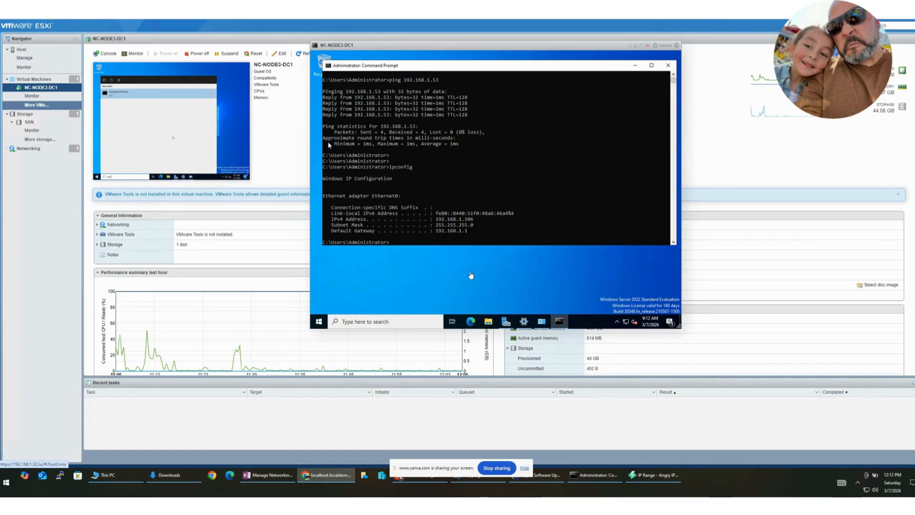
{"action": "left_click", "coordinate": [466, 252]}
Step: Open the computer name and domain change settings for the virtual machine from Server Manager's workgroup property
{"action": "left_click", "coordinate": [506, 322]}
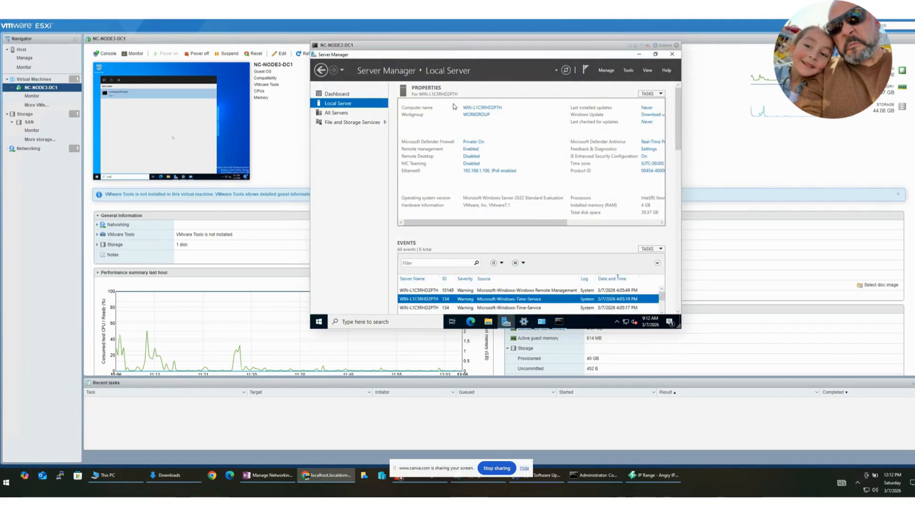
{"action": "left_click", "coordinate": [476, 115]}
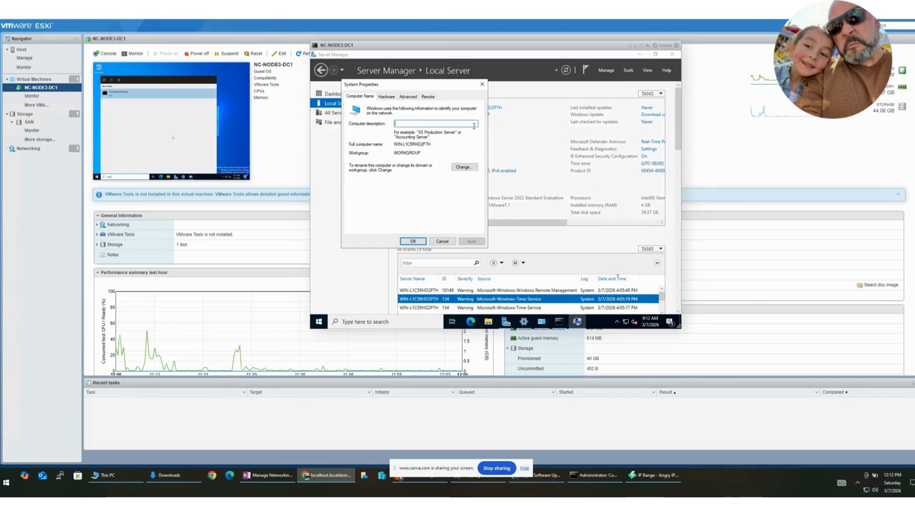
{"action": "left_click", "coordinate": [465, 168]}
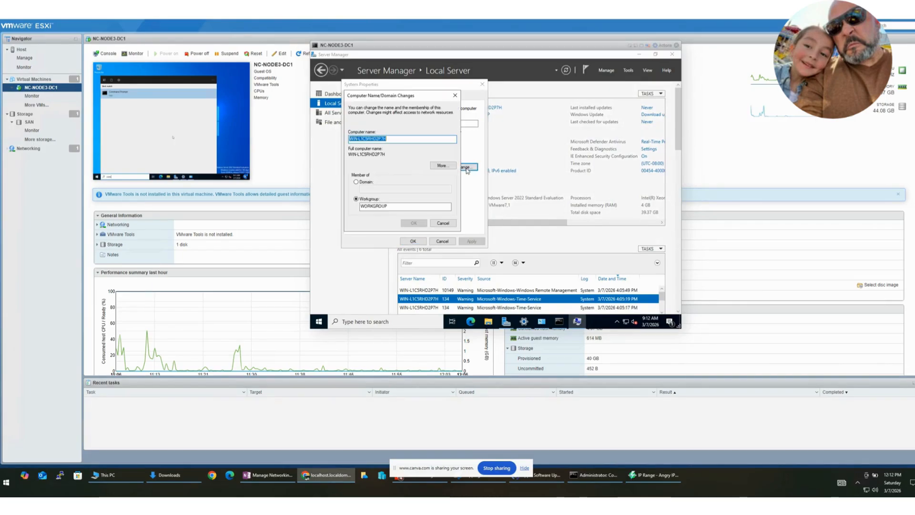
{"action": "left_click_drag", "start_coordinate": [425, 97], "coordinate": [524, 114]}
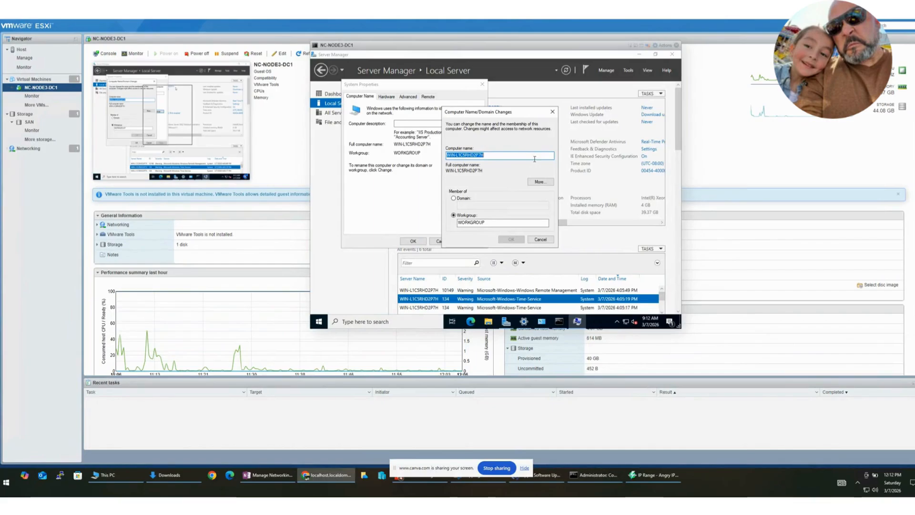
Step: Set the virtual machine's computer name to NC-NODE3-DC1
{"action": "left_click_drag", "start_coordinate": [456, 154], "coordinate": [497, 157]}
{"action": "key", "text": "BackSpace"}
{"action": "key", "text": "BackSpace"}
{"action": "key", "text": "BackSpace"}
{"action": "key", "text": "BackSpace"}
{"action": "key", "text": "BackSpace"}
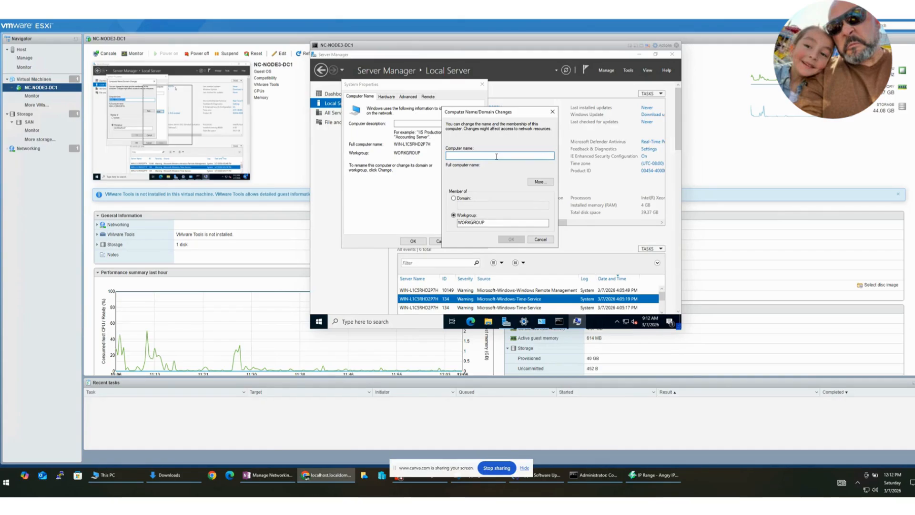
{"action": "type", "text": "NC-NOD"}
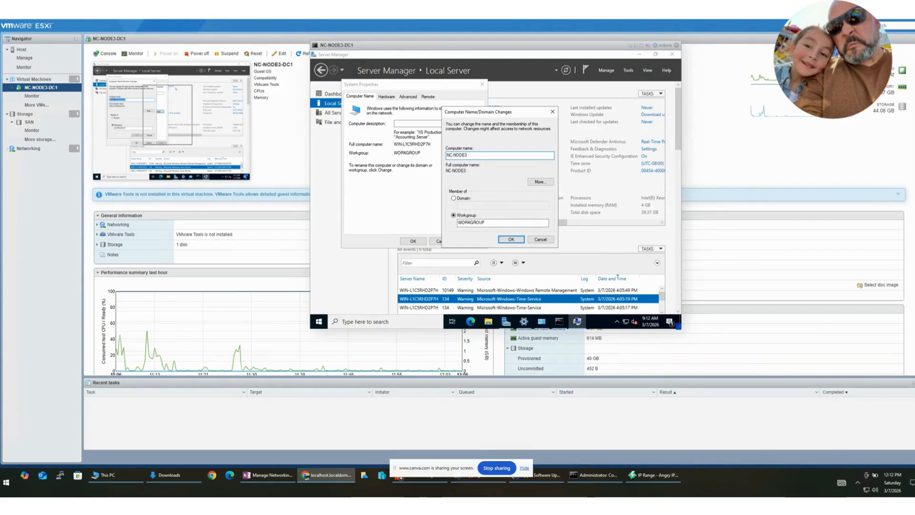
{"action": "type", "text": "E3-"}
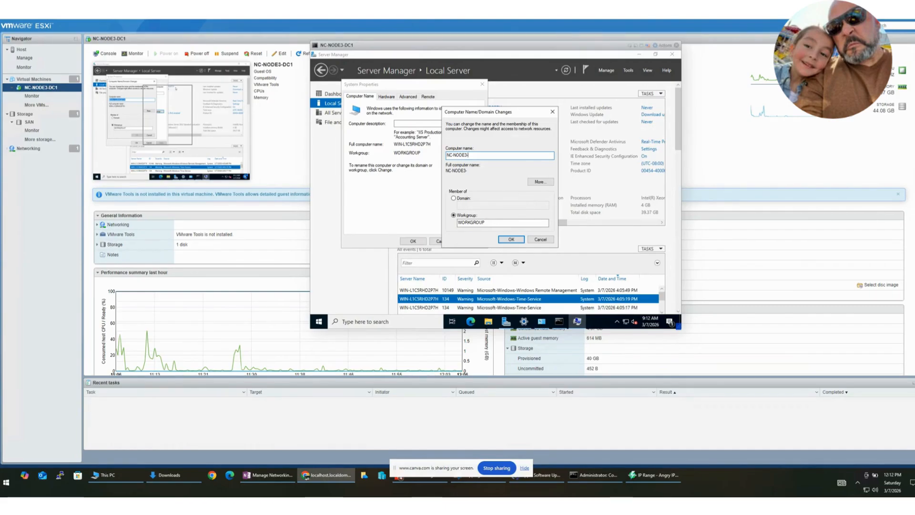
{"action": "type", "text": "DC1"}
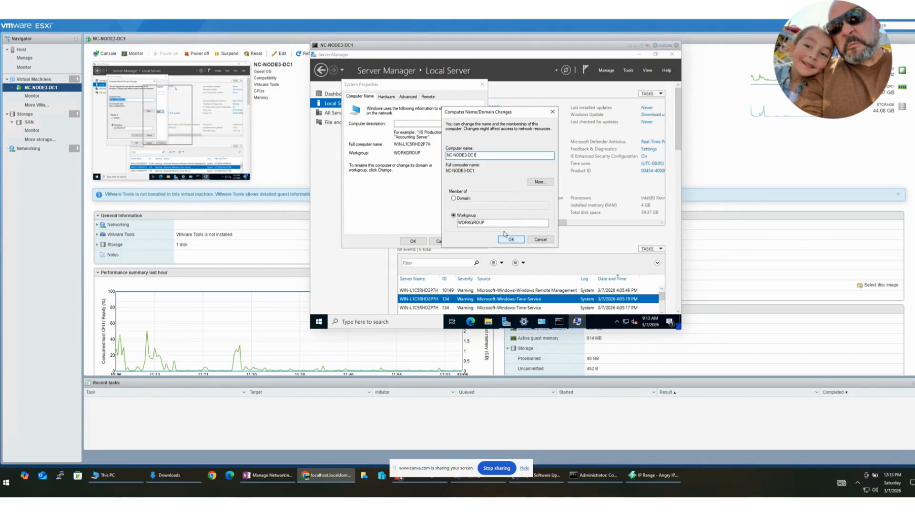
Step: Change the membership from workgroup to domain and try to join hyerv.local
{"action": "left_click", "coordinate": [453, 197]}
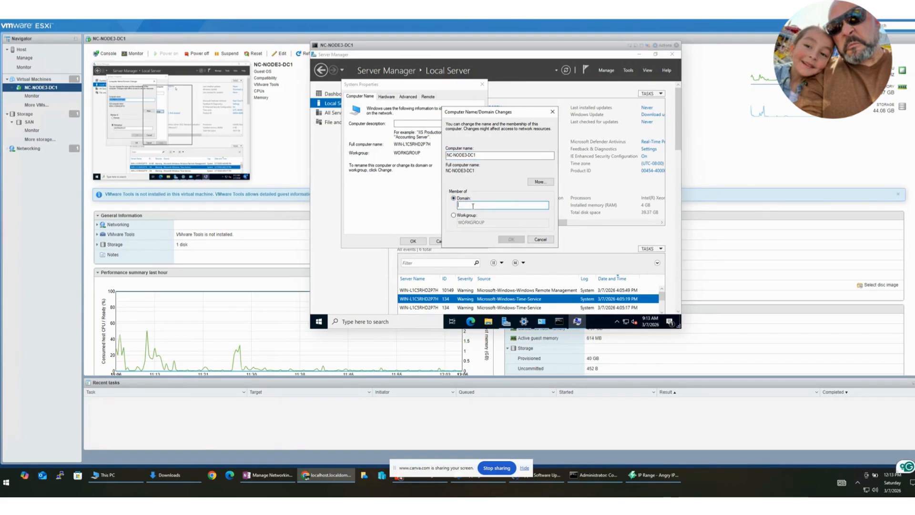
{"action": "left_click", "coordinate": [474, 206]}
{"action": "type", "text": "hyerv.local"}
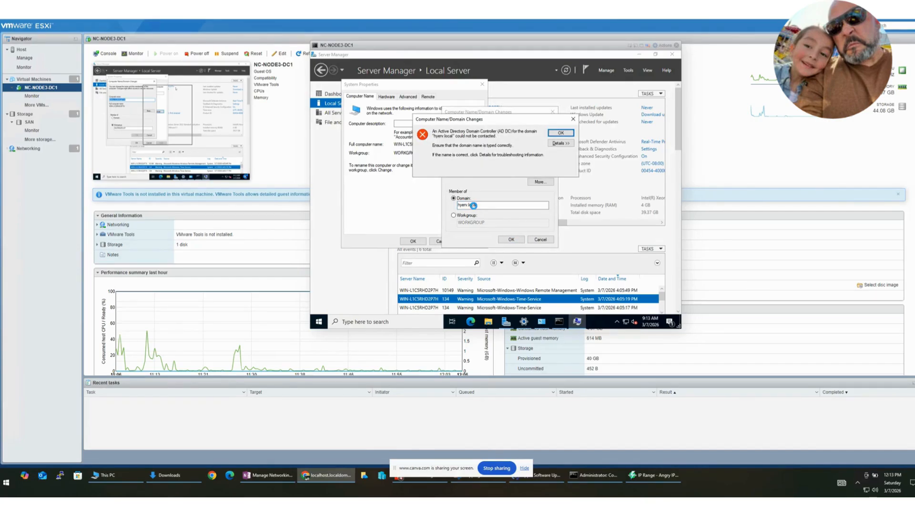
Step: Dismiss the domain error, replace the domain name with HyperV and submit the membership change
{"action": "left_click", "coordinate": [560, 133]}
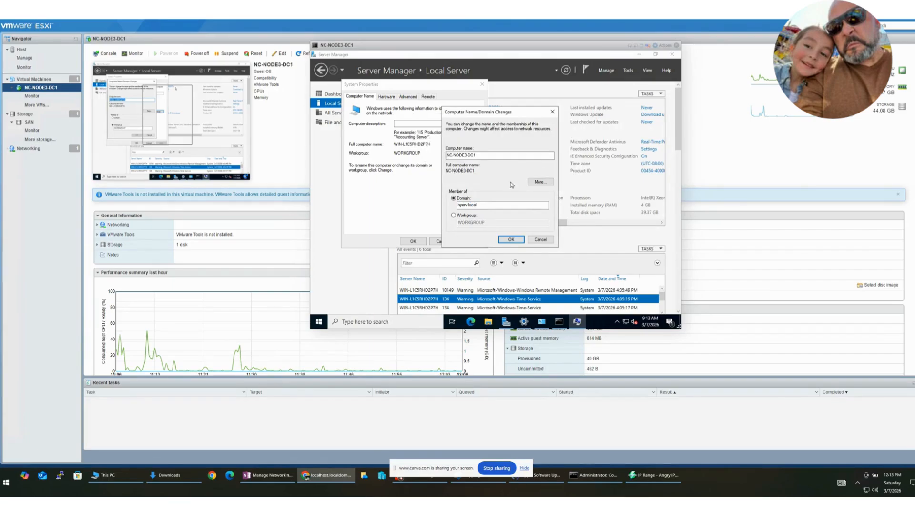
{"action": "left_click", "coordinate": [488, 202]}
{"action": "key", "text": "BackSpace"}
{"action": "key", "text": "BackSpace"}
{"action": "key", "text": "BackSpace"}
{"action": "key", "text": "BackSpace"}
{"action": "key", "text": "BackSpace"}
{"action": "key", "text": "BackSpace"}
{"action": "key", "text": "BackSpace"}
{"action": "key", "text": "BackSpace"}
{"action": "type", "text": "Hyper"}
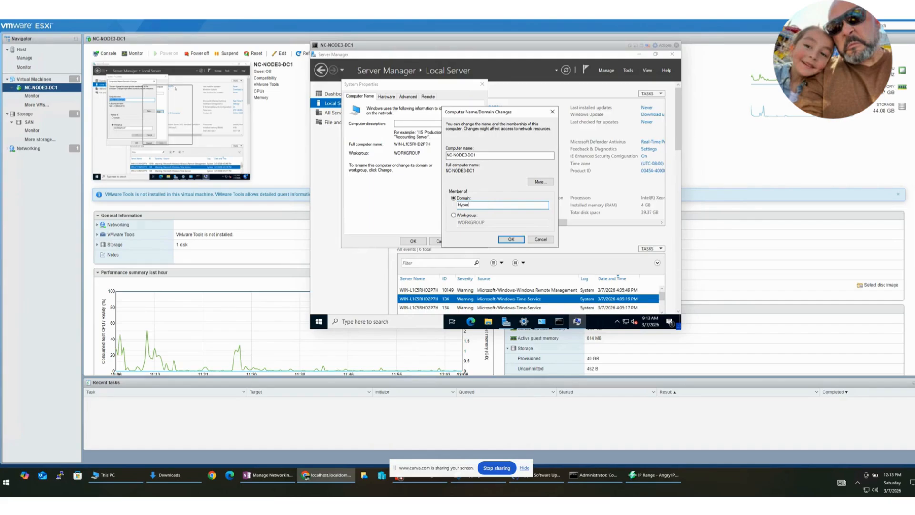
{"action": "type", "text": "V"}
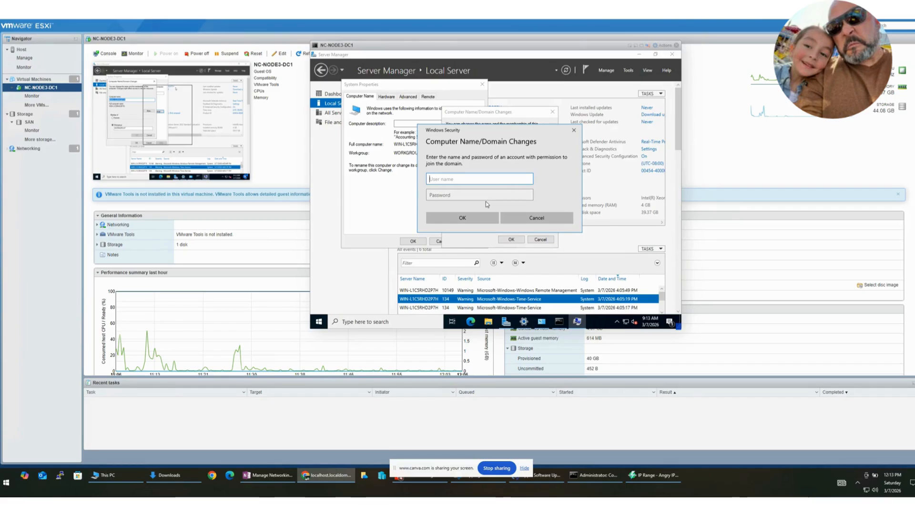
Step: Authorize the domain join with the Administrator account and its password
{"action": "type", "text": "Administrator"}
{"action": "key", "text": "Tab"}
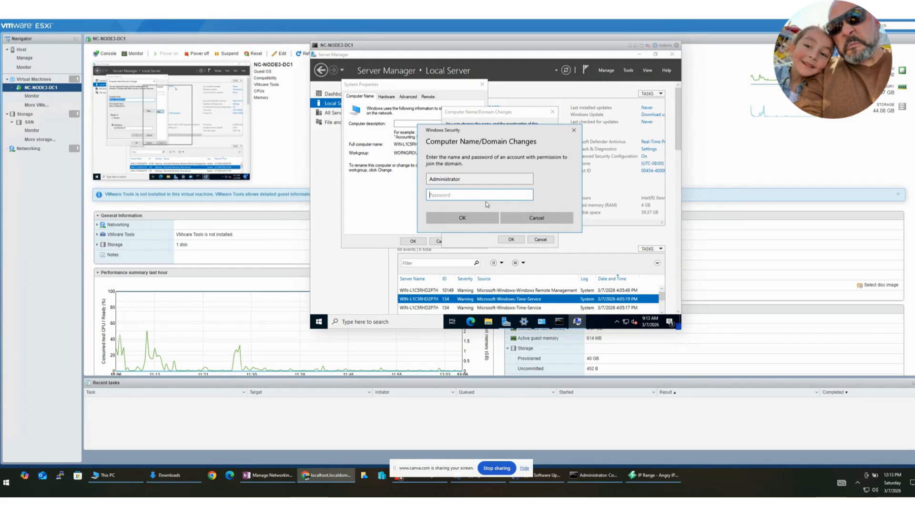
{"action": "type", "text": "•••••••••"}
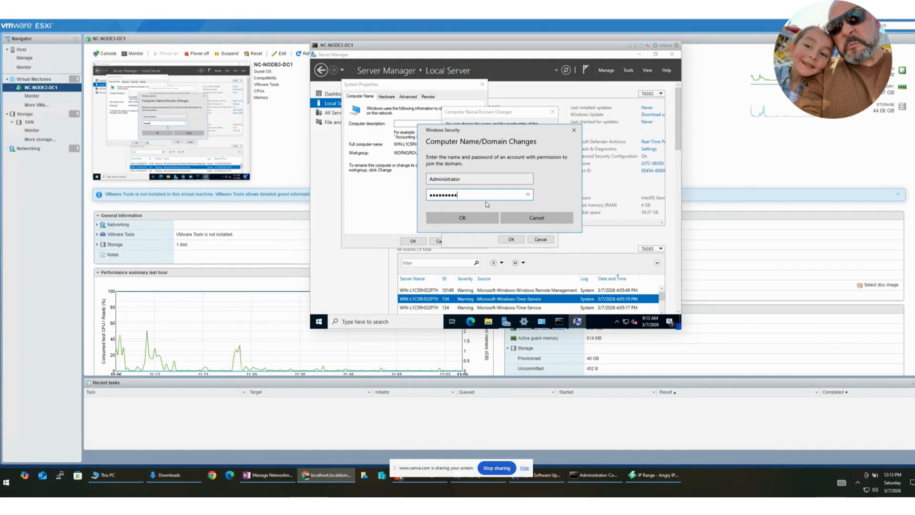
{"action": "left_click", "coordinate": [474, 217]}
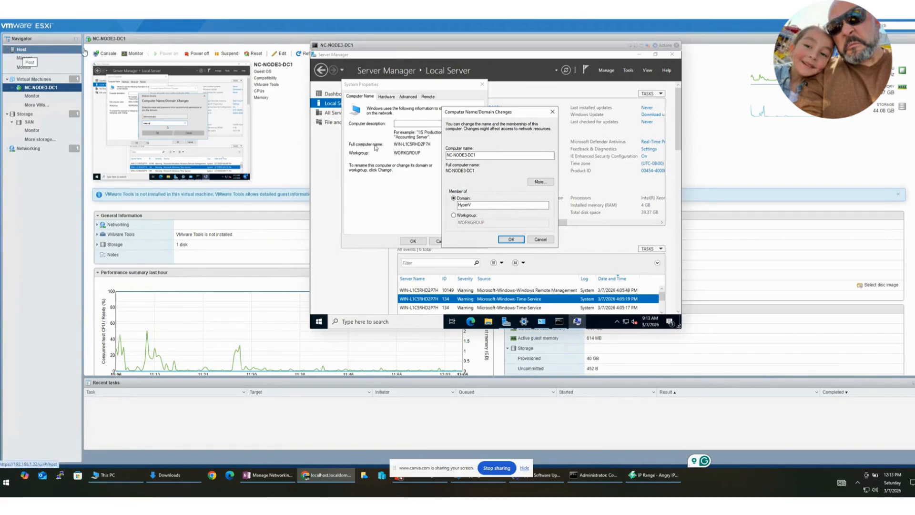
Step: Switch to the Hyper-V domain controller and view the Computers container of HyperV.local in Active Directory Users and Computers
{"action": "left_click_drag", "start_coordinate": [420, 44], "coordinate": [628, 37]}
{"action": "left_click_drag", "start_coordinate": [0, 72], "coordinate": [240, 15]}
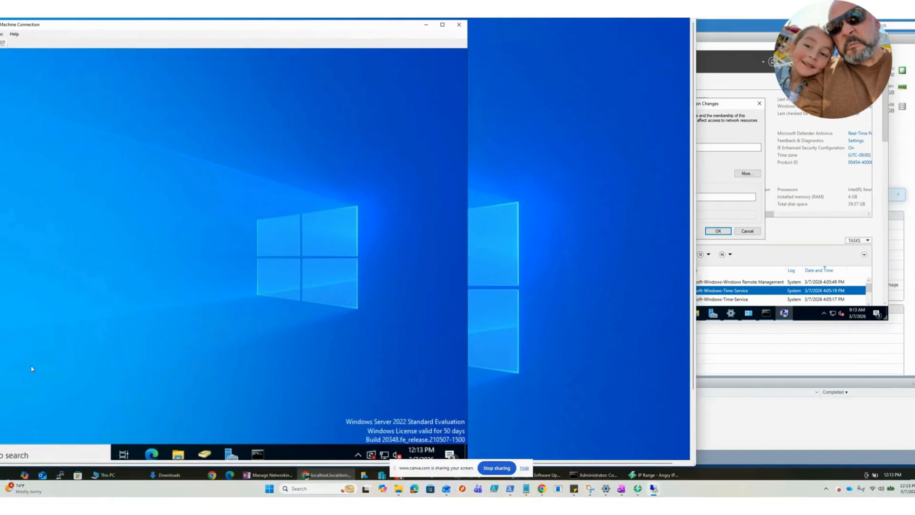
{"action": "left_click", "coordinate": [204, 453]}
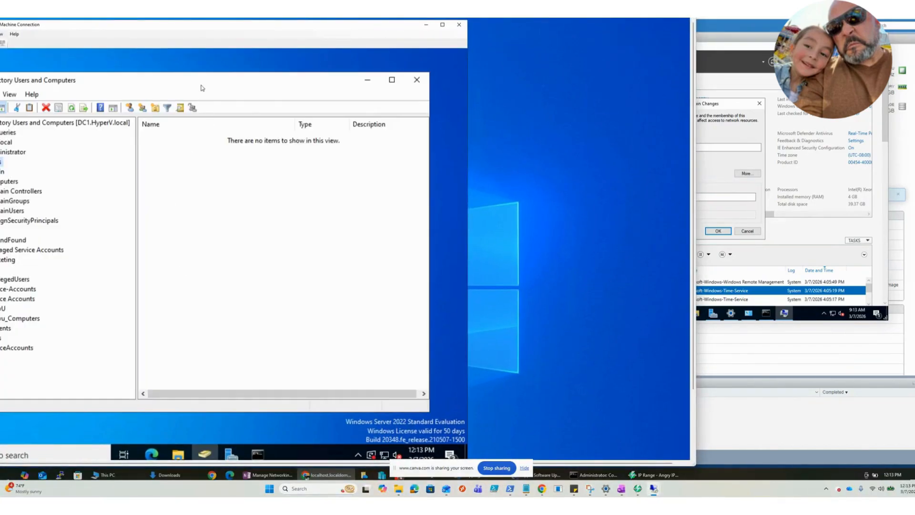
{"action": "left_click_drag", "start_coordinate": [201, 88], "coordinate": [376, 104]}
{"action": "left_click", "coordinate": [177, 198]}
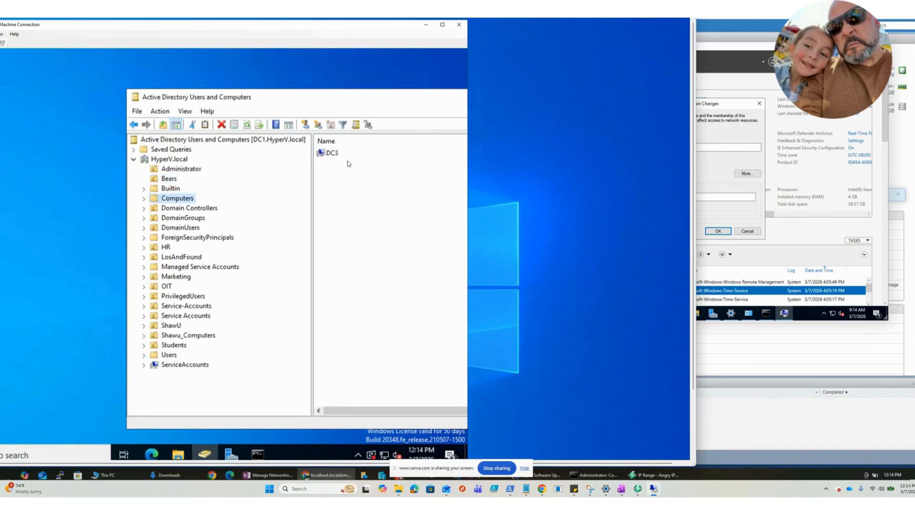
{"action": "left_click_drag", "start_coordinate": [549, 18], "coordinate": [0, 45]}
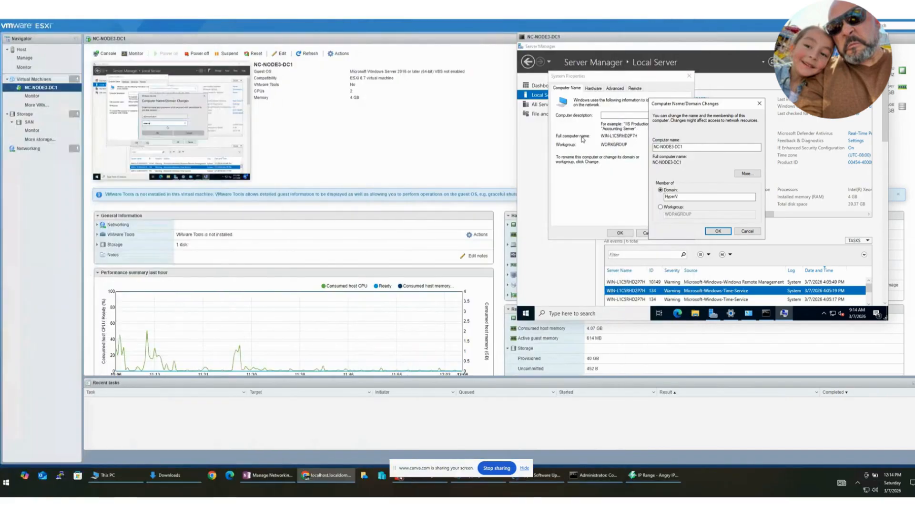
Step: Return to the ESXi console, minimize Server Manager to uncover the domain change dialogs, and acknowledge the domain welcome message
{"action": "left_click", "coordinate": [716, 231]}
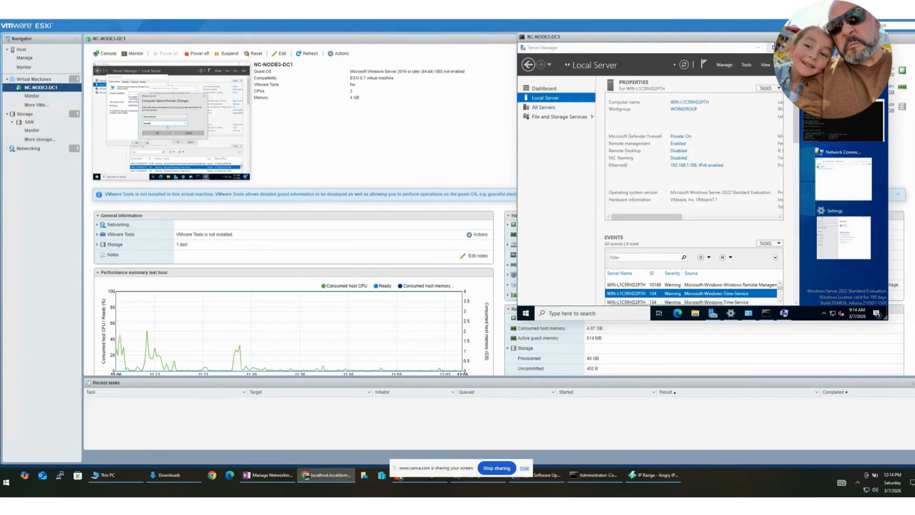
{"action": "left_click_drag", "start_coordinate": [718, 37], "coordinate": [328, 99]}
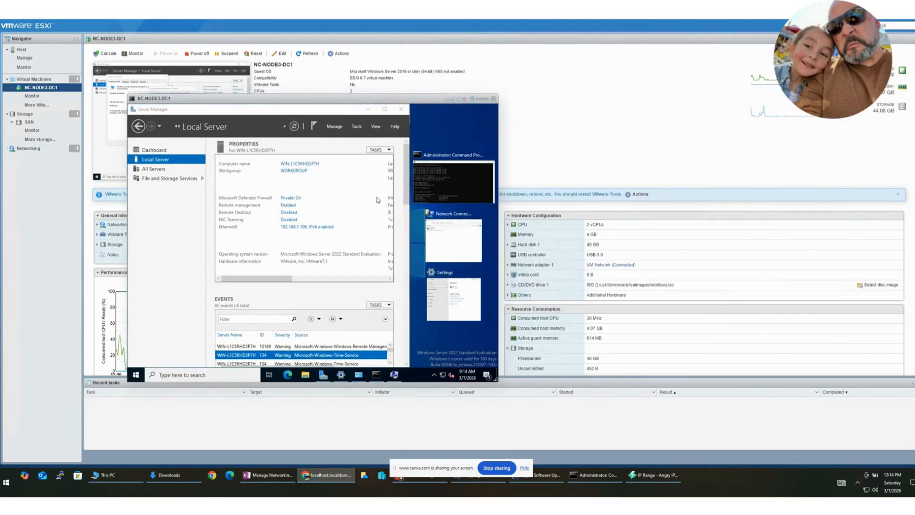
{"action": "left_click", "coordinate": [385, 108]}
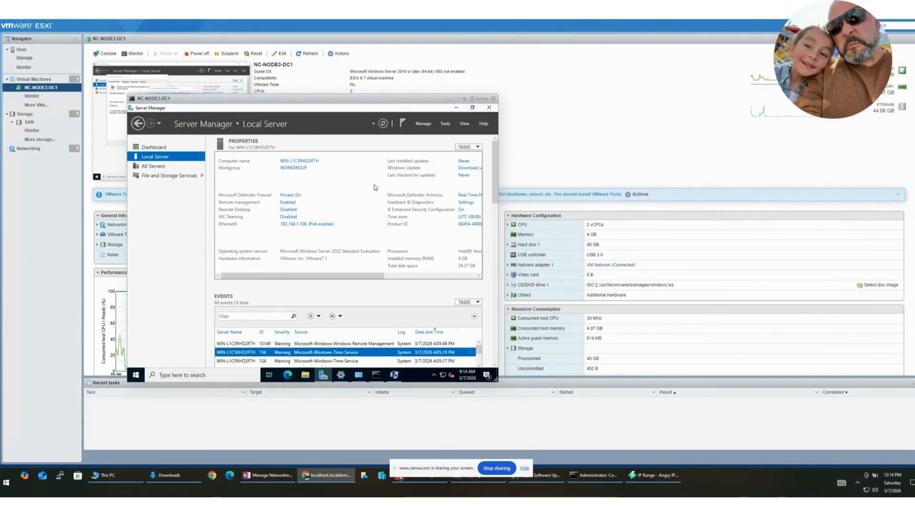
{"action": "left_click", "coordinate": [456, 108]}
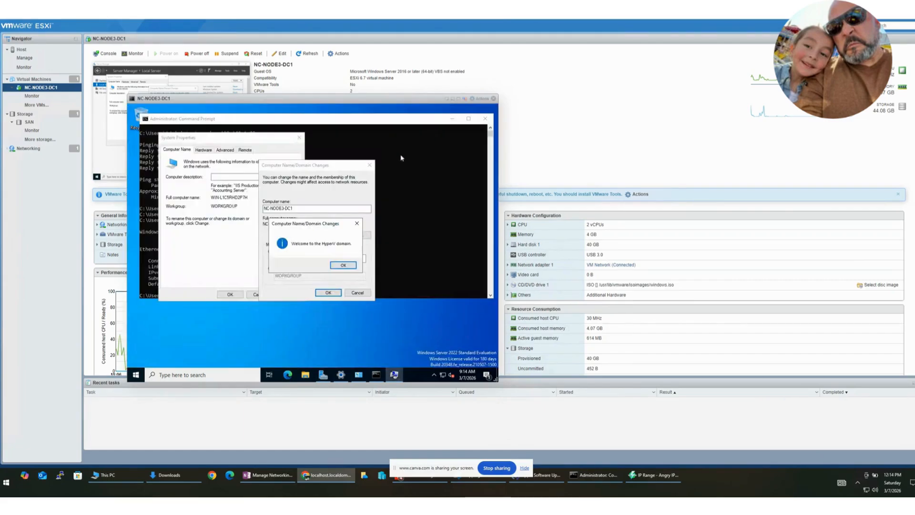
{"action": "left_click", "coordinate": [342, 265]}
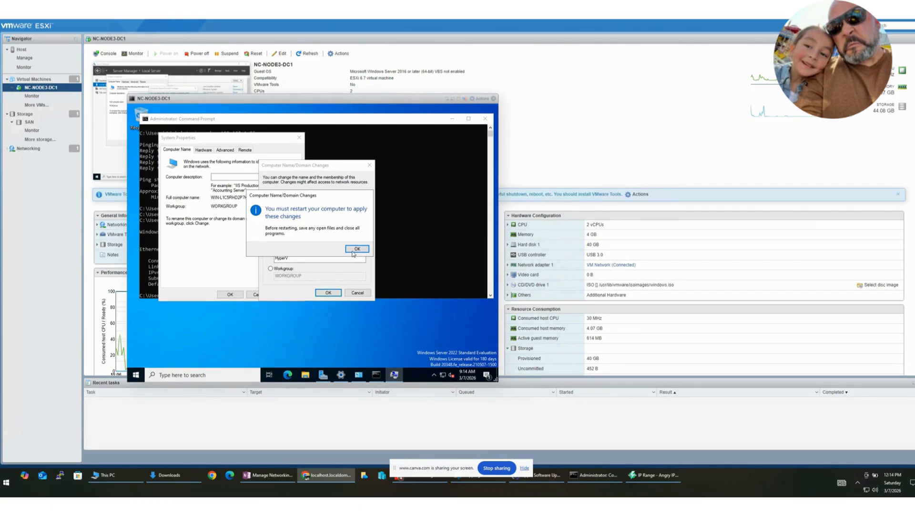
Step: Accept the restart notice, close System Properties and restart the virtual machine immediately
{"action": "left_click_drag", "start_coordinate": [330, 98], "coordinate": [508, 75]}
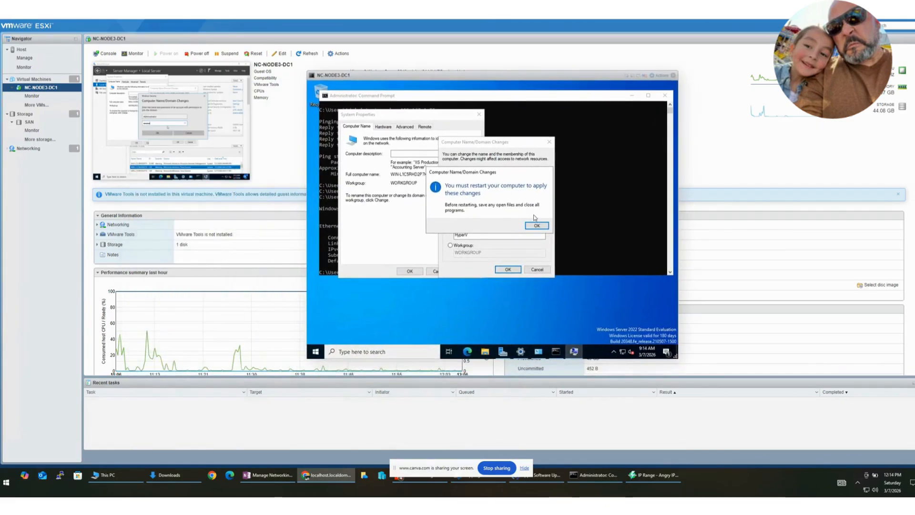
{"action": "left_click", "coordinate": [536, 225]}
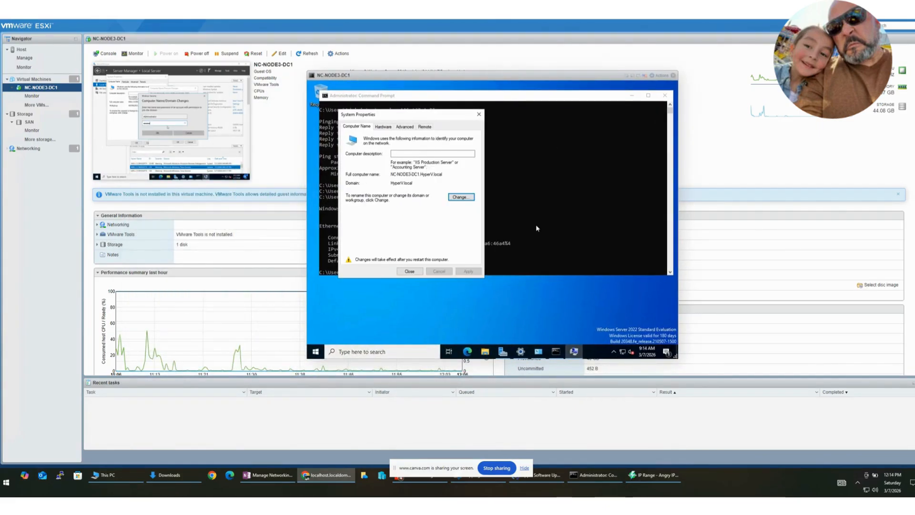
{"action": "left_click", "coordinate": [403, 273]}
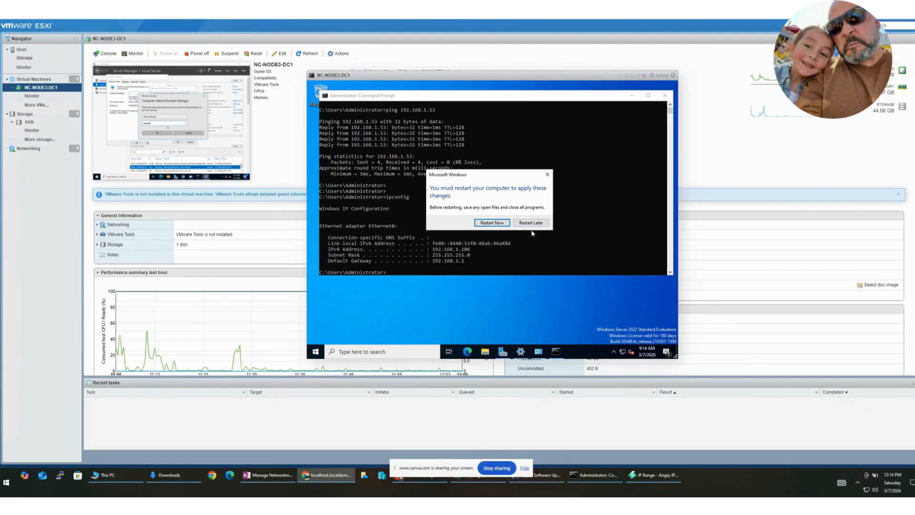
{"action": "left_click", "coordinate": [500, 226]}
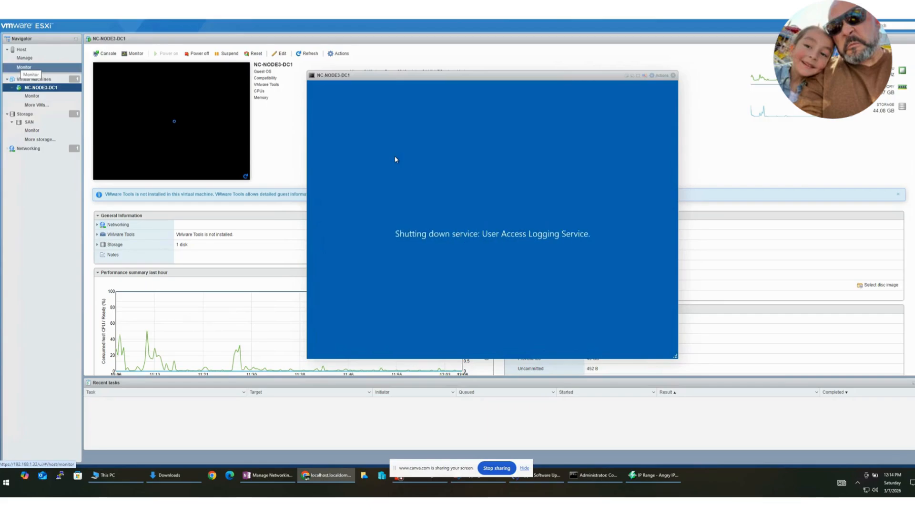
Step: Check the Hyper-V host's computer name and domain in its Server Manager local server properties, then minimize it
{"action": "left_click_drag", "start_coordinate": [0, 160], "coordinate": [561, 100]}
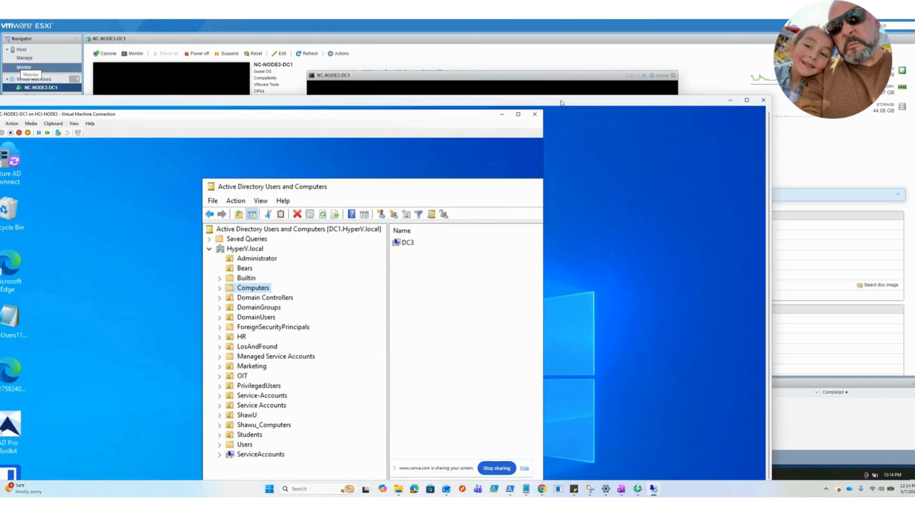
{"action": "double_click", "coordinate": [537, 103]}
{"action": "left_click_drag", "start_coordinate": [288, 0], "coordinate": [469, 22]}
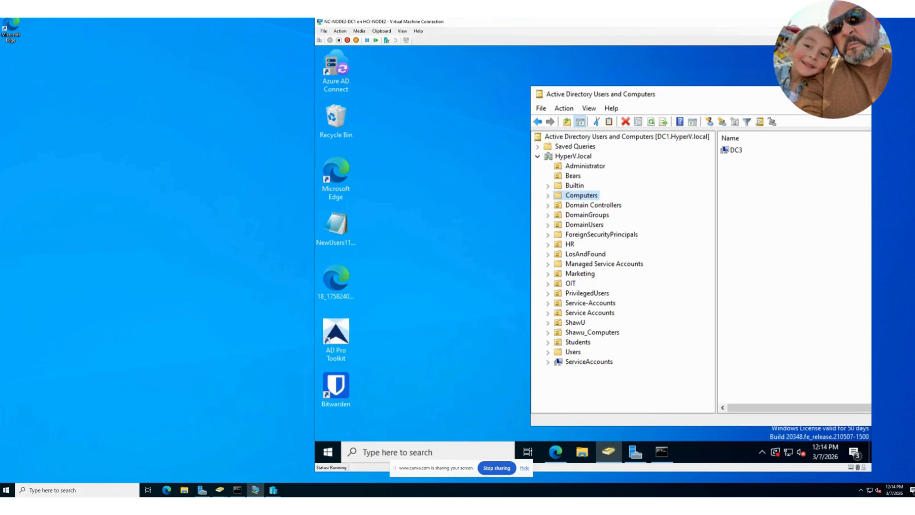
{"action": "left_click", "coordinate": [7, 488]}
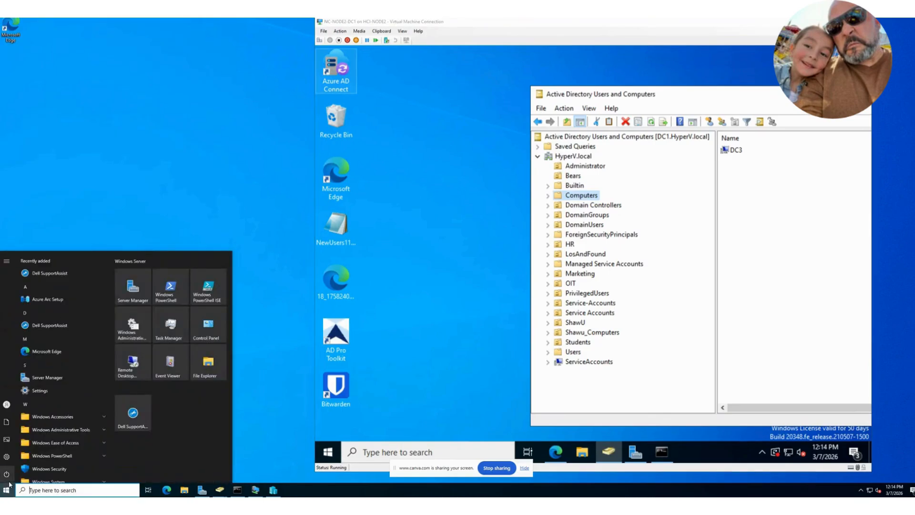
{"action": "left_click", "coordinate": [139, 290]}
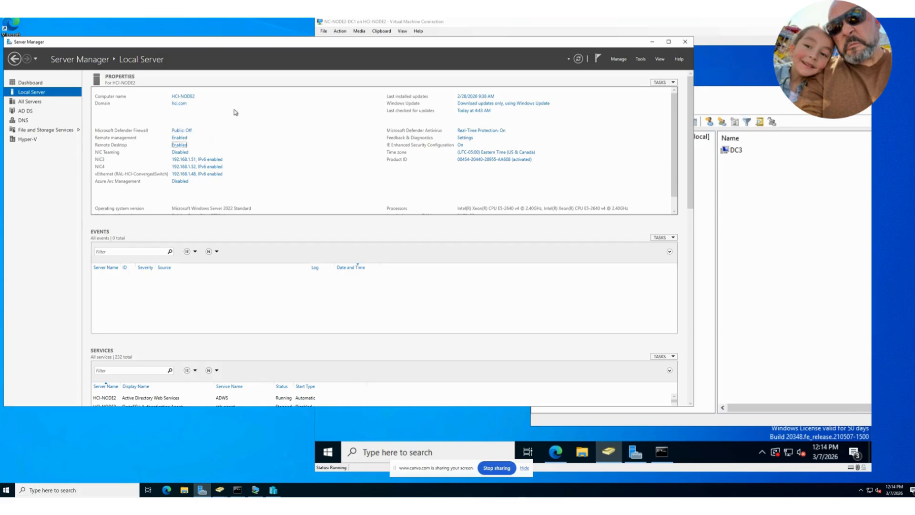
{"action": "left_click", "coordinate": [652, 41]}
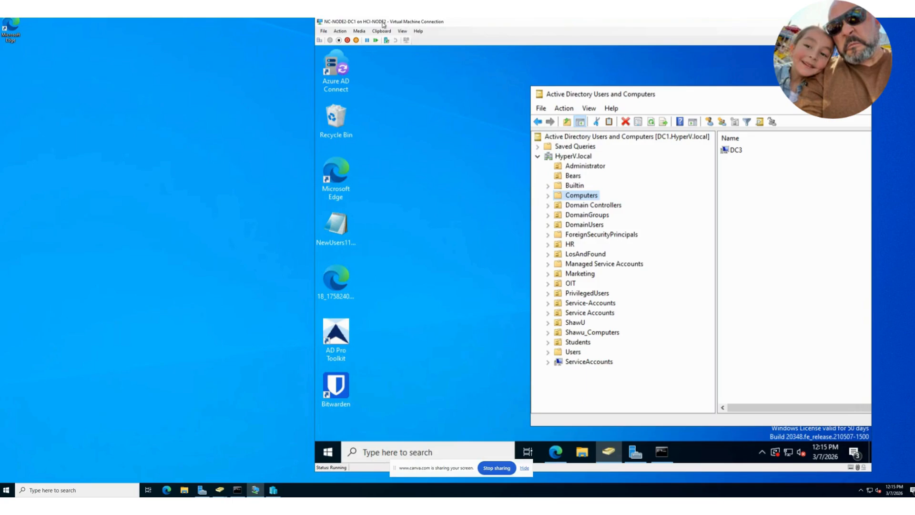
Step: Check the computer name and domain in Server Manager inside the NC-NODE2-DC1 virtual machine, then minimize it
{"action": "left_click_drag", "start_coordinate": [381, 21], "coordinate": [254, 13]}
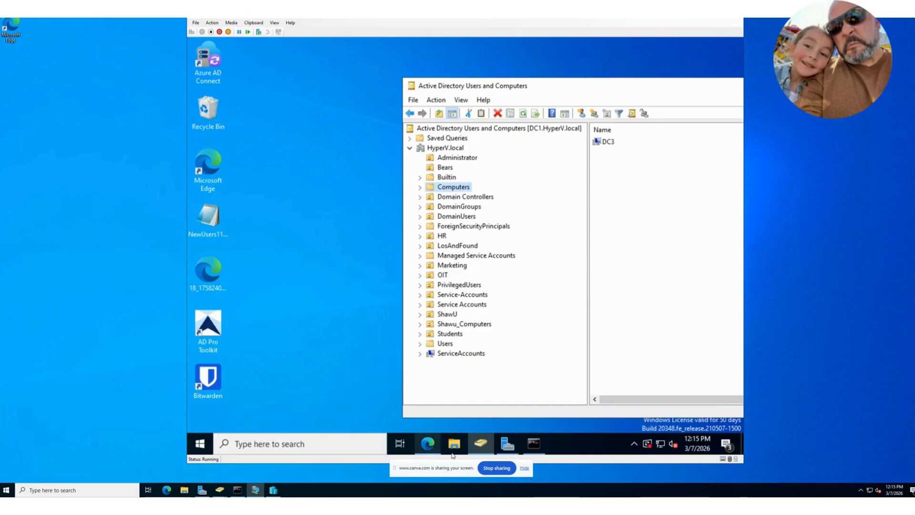
{"action": "mouse_move", "coordinate": [505, 446]}
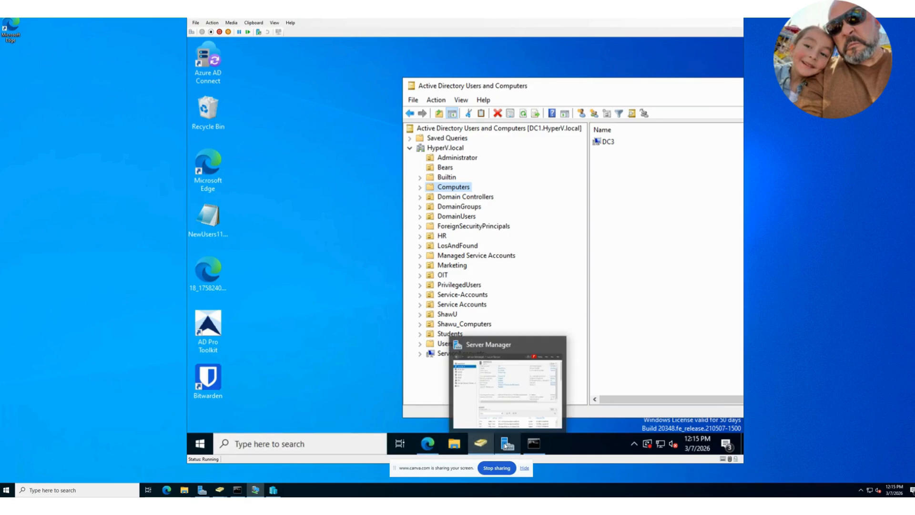
{"action": "left_click", "coordinate": [497, 408]}
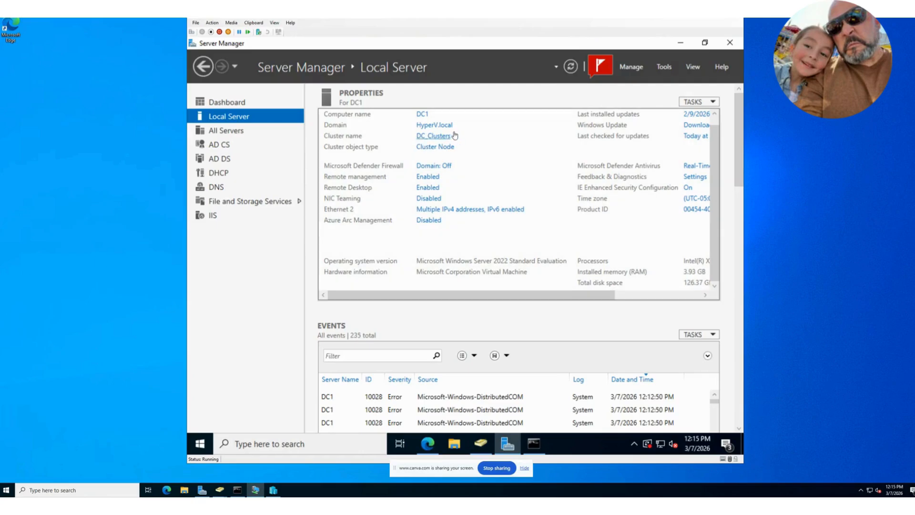
{"action": "left_click", "coordinate": [680, 42]}
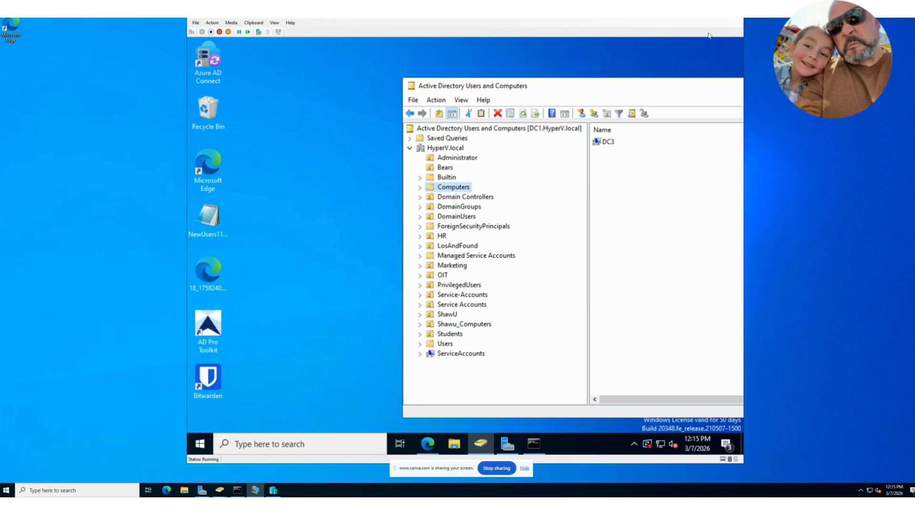
Step: Check the Builtin, Computers and Domain Controllers containers in Active Directory, and refresh Computers to look for the joined server
{"action": "left_click", "coordinate": [454, 179]}
{"action": "left_click", "coordinate": [451, 187]}
{"action": "left_click", "coordinate": [453, 195]}
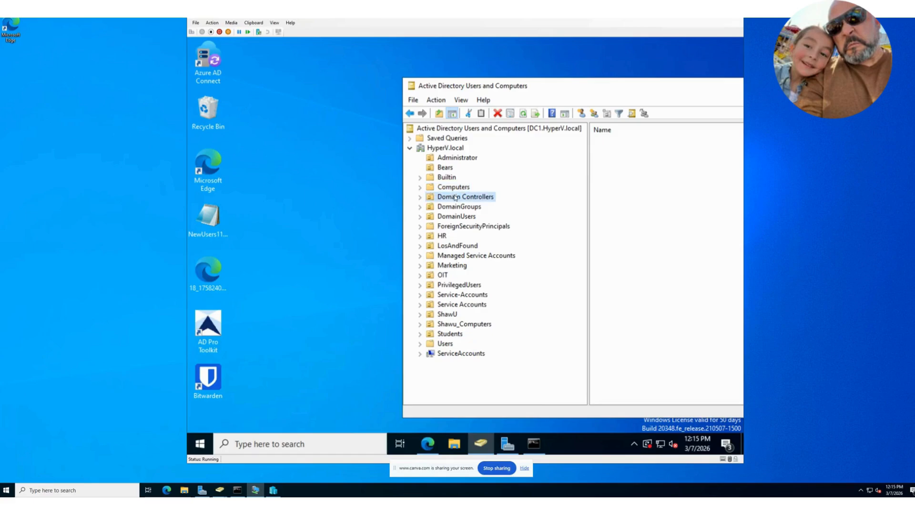
{"action": "left_click", "coordinate": [456, 190]}
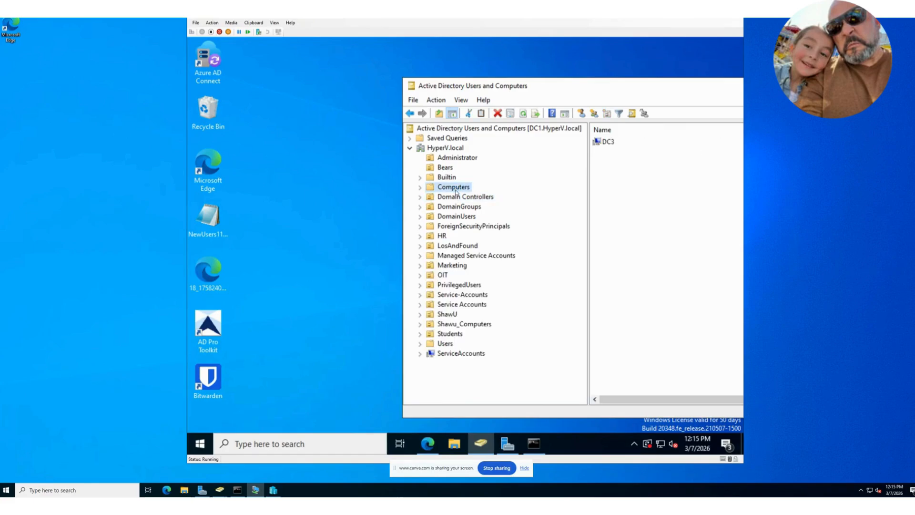
{"action": "left_click", "coordinate": [420, 101]}
{"action": "mouse_move", "coordinate": [442, 103]}
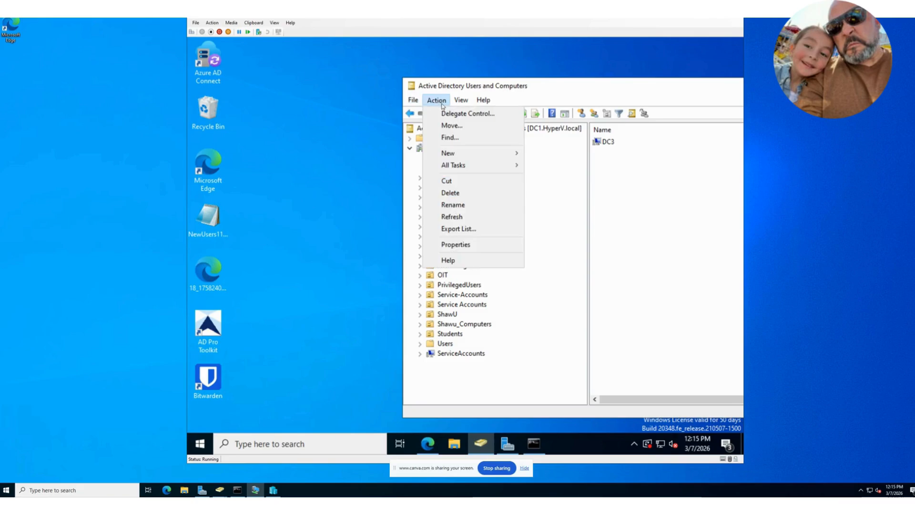
{"action": "left_click", "coordinate": [466, 218]}
{"action": "left_click_drag", "start_coordinate": [590, 87], "coordinate": [436, 84]}
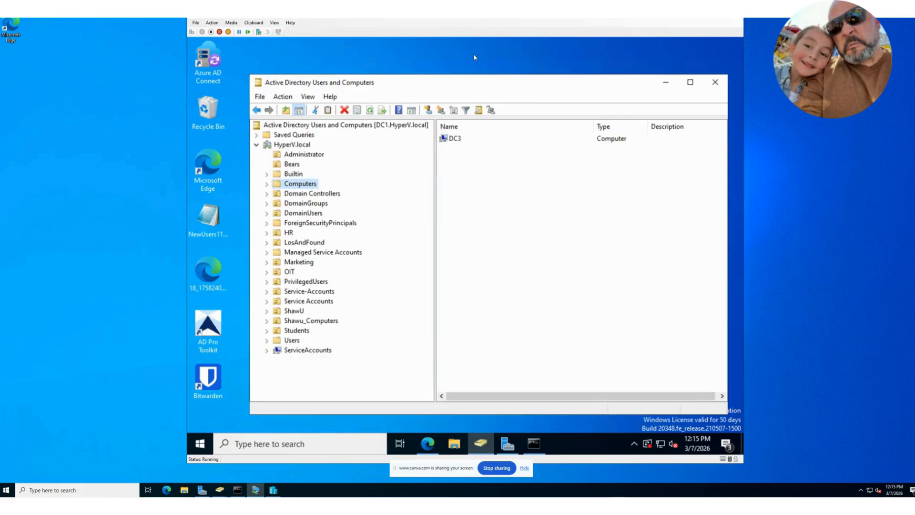
{"action": "left_click_drag", "start_coordinate": [448, 21], "coordinate": [0, 21]}
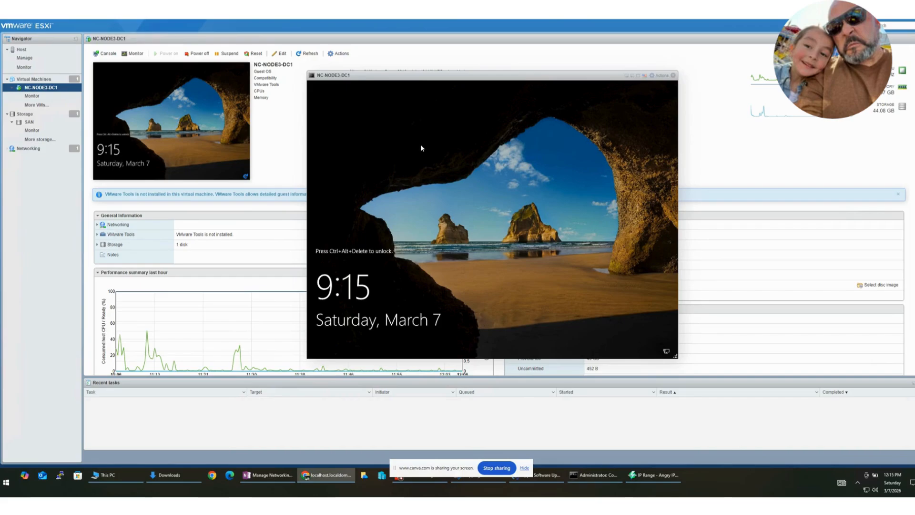
Step: Send Ctrl-Alt-Delete to the NC-NODE3-DC1 guest and sign in as Administrator with the account password
{"action": "left_click", "coordinate": [662, 76]}
{"action": "mouse_move", "coordinate": [690, 125]}
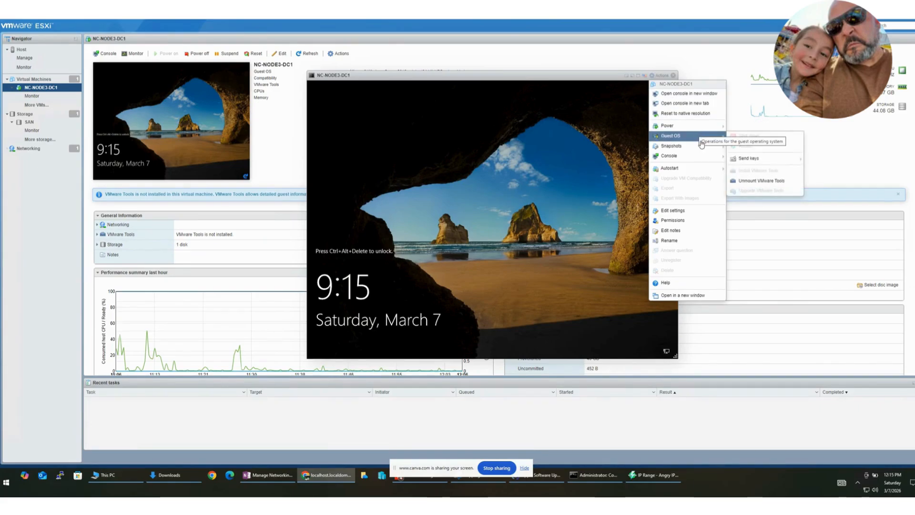
{"action": "mouse_move", "coordinate": [703, 146]}
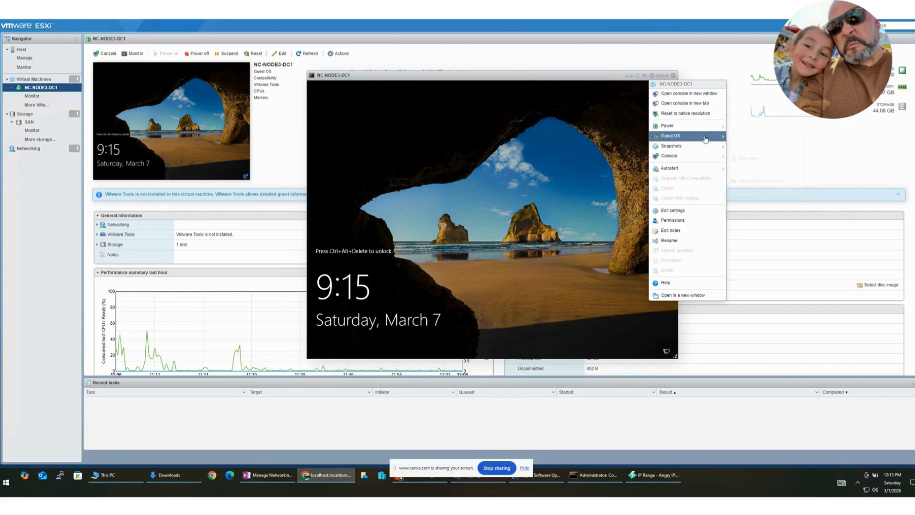
{"action": "mouse_move", "coordinate": [754, 160]}
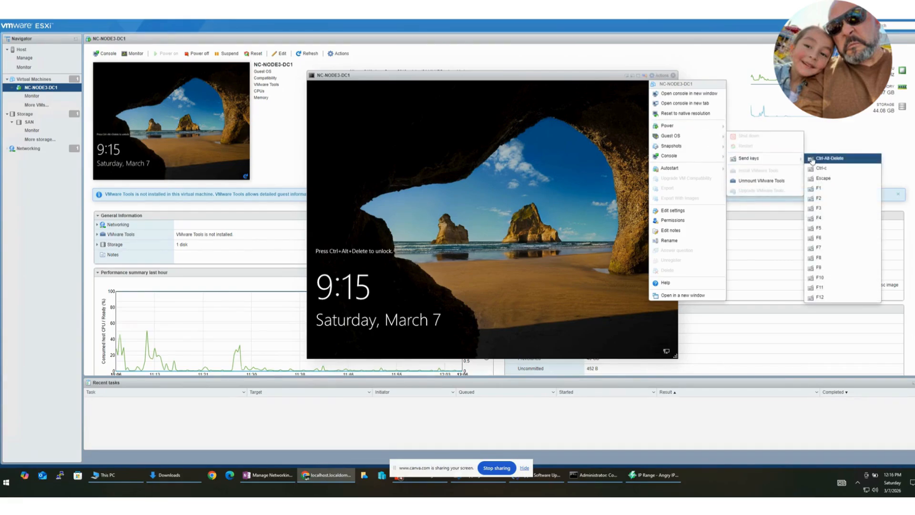
{"action": "left_click", "coordinate": [829, 157]}
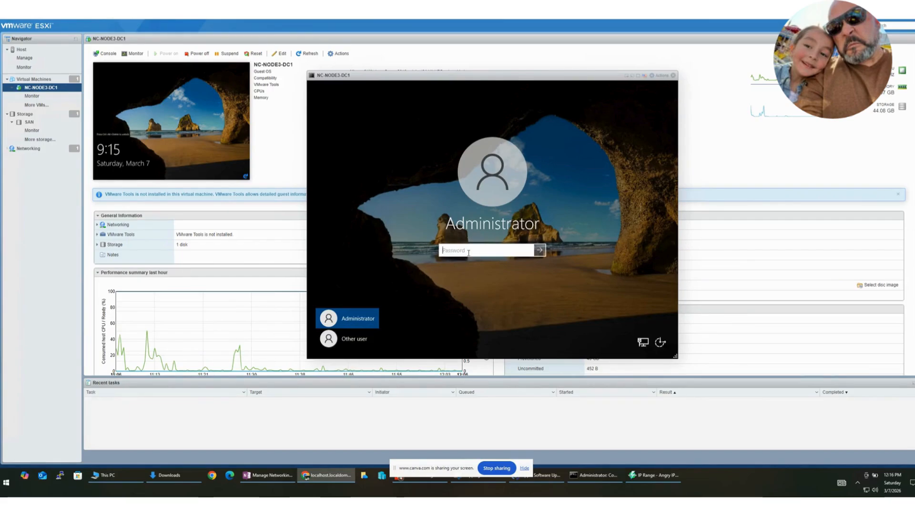
{"action": "type", "text": "•••"}
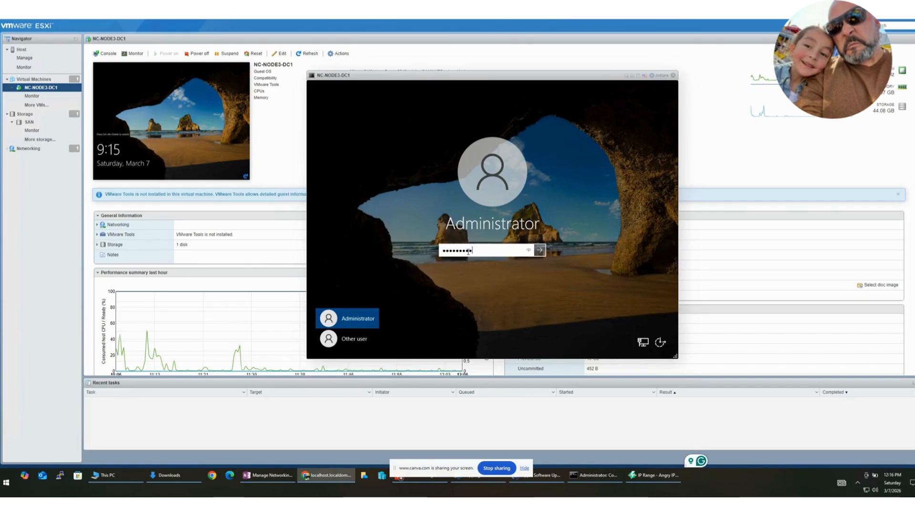
{"action": "type", "text": "••••••"}
{"action": "key", "text": "Return"}
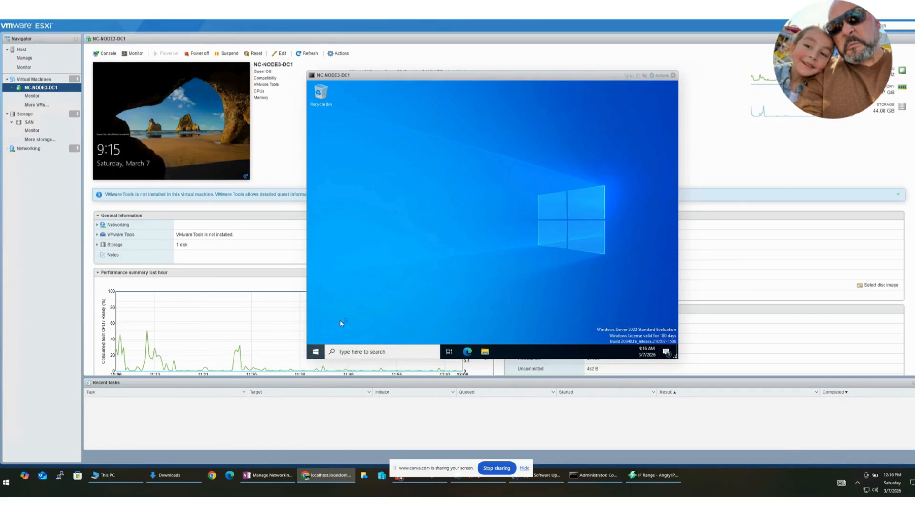
Step: Launch Server Manager and open a Command Prompt in the NC-NODE3-DC1 virtual machine
{"action": "left_click", "coordinate": [315, 351]}
{"action": "left_click", "coordinate": [445, 149]}
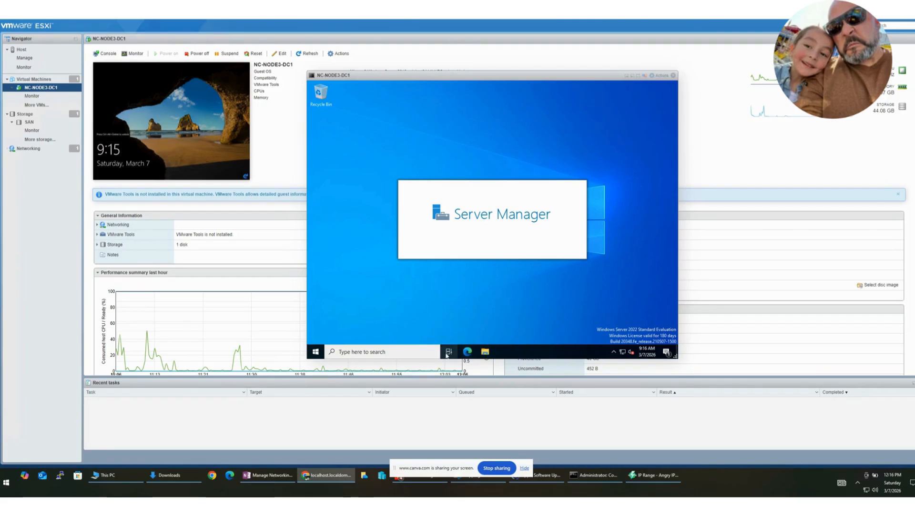
{"action": "left_click", "coordinate": [410, 354]}
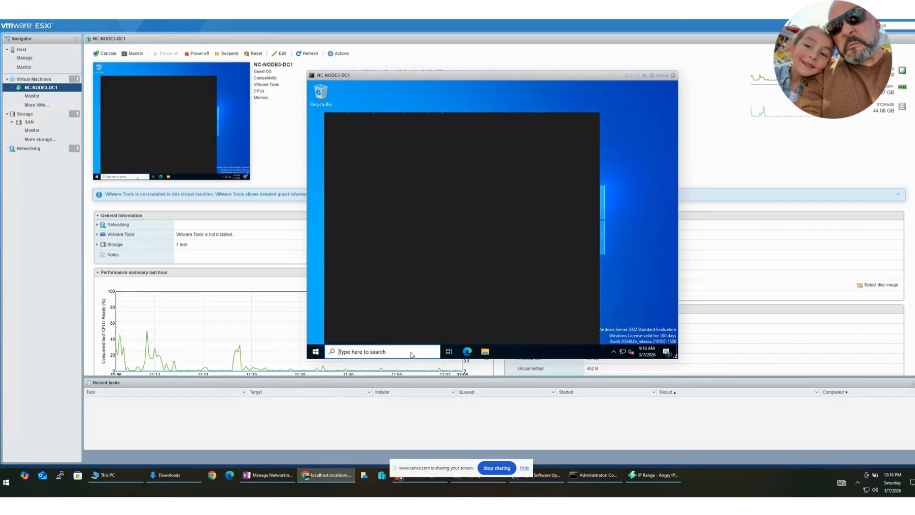
{"action": "type", "text": "cmd"}
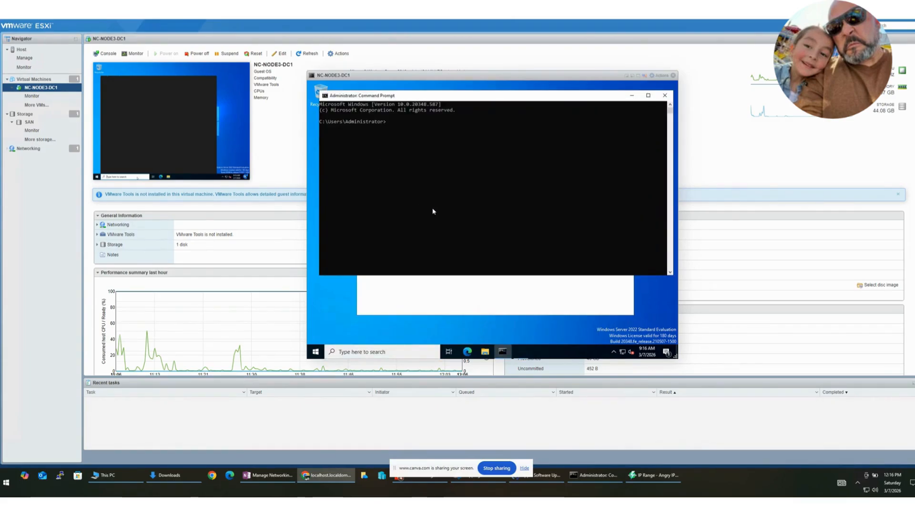
Step: Run ipconfig /all, check the DNS Servers entry and minimize the Command Prompt
{"action": "type", "text": "ipconf"}
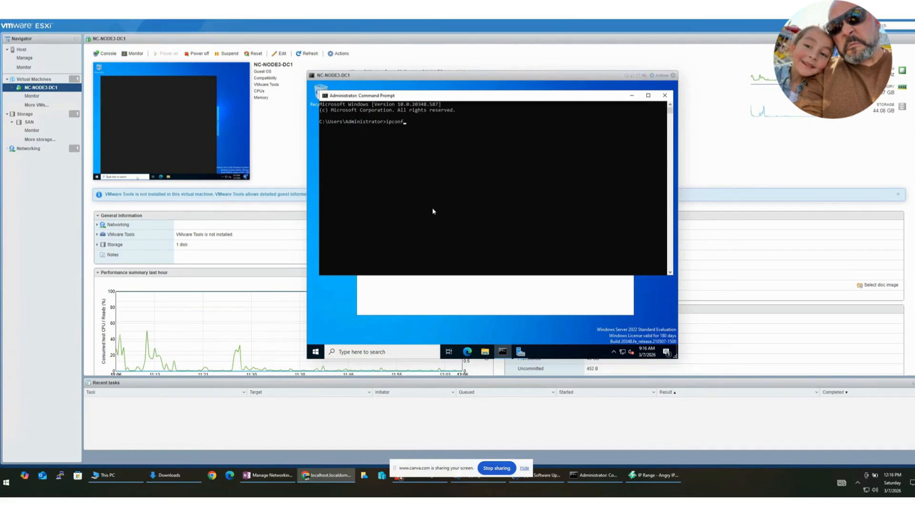
{"action": "type", "text": "ig /all"}
{"action": "key", "text": "Return"}
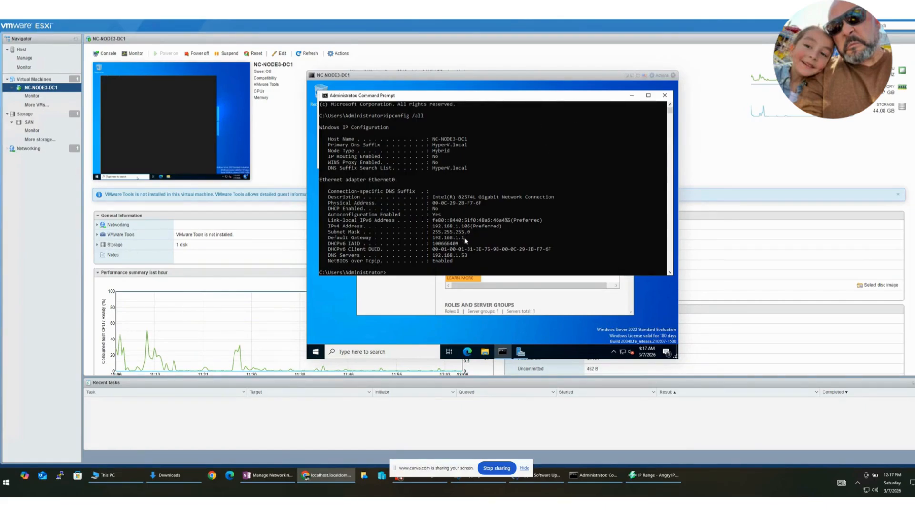
{"action": "left_click_drag", "start_coordinate": [372, 255], "coordinate": [473, 259]}
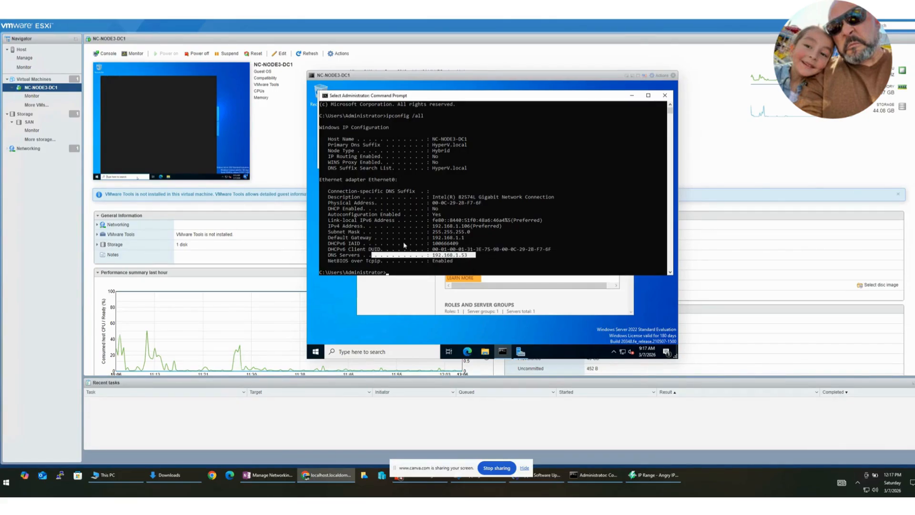
{"action": "left_click", "coordinate": [631, 95]}
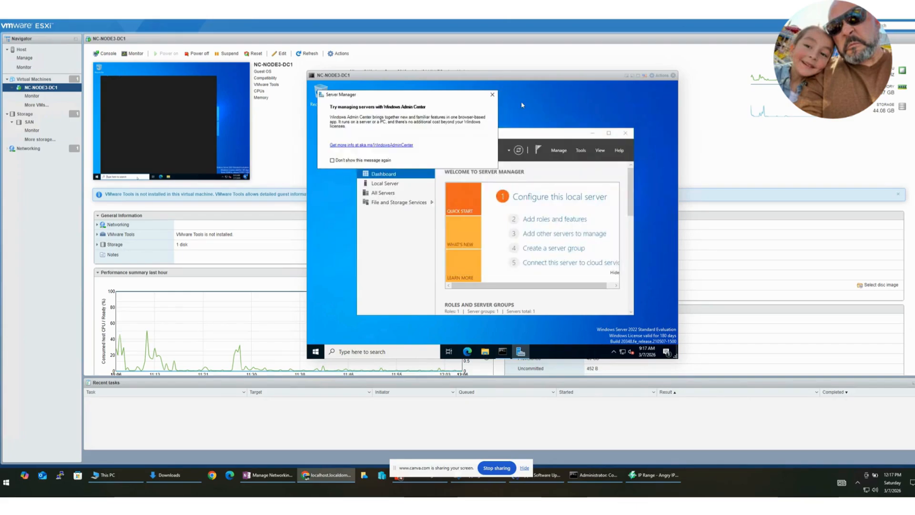
Step: Dismiss the Windows Admin Center message and review the local server's remote management configuration without changing it
{"action": "left_click", "coordinate": [492, 95]}
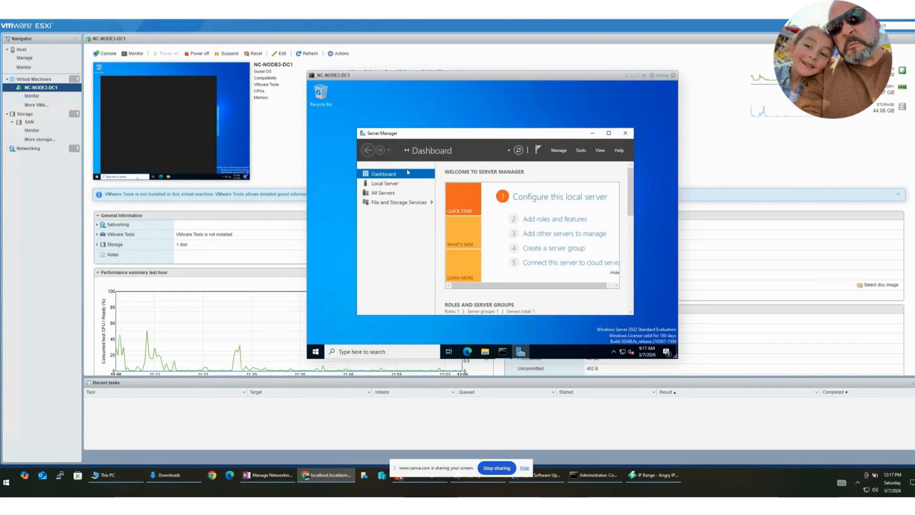
{"action": "left_click", "coordinate": [391, 185]}
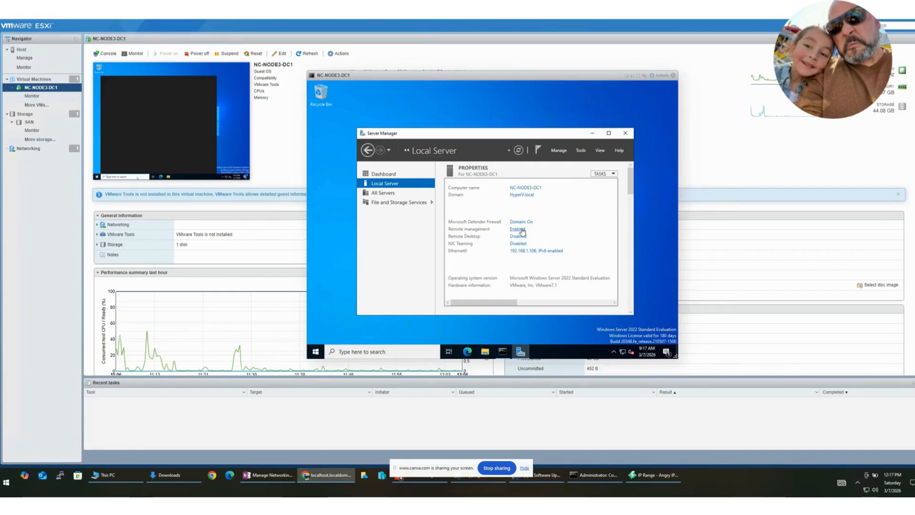
{"action": "left_click", "coordinate": [521, 228]}
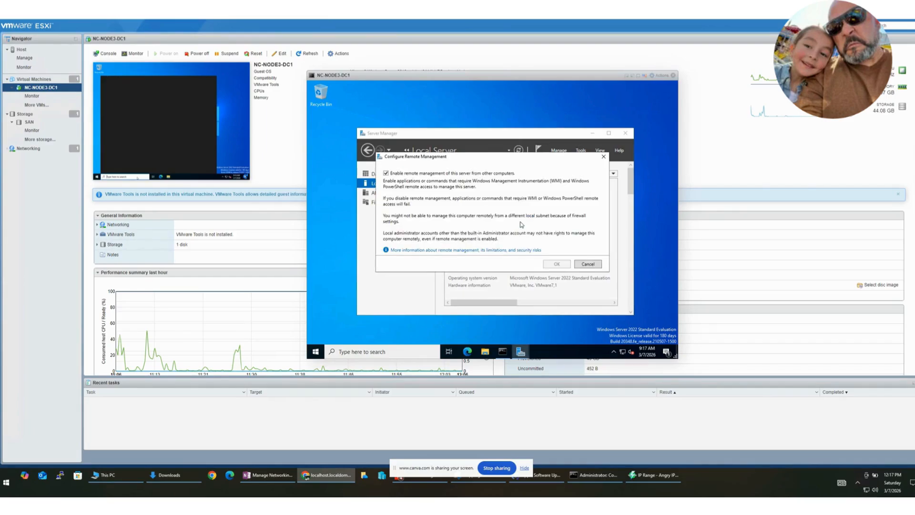
{"action": "left_click", "coordinate": [579, 265]}
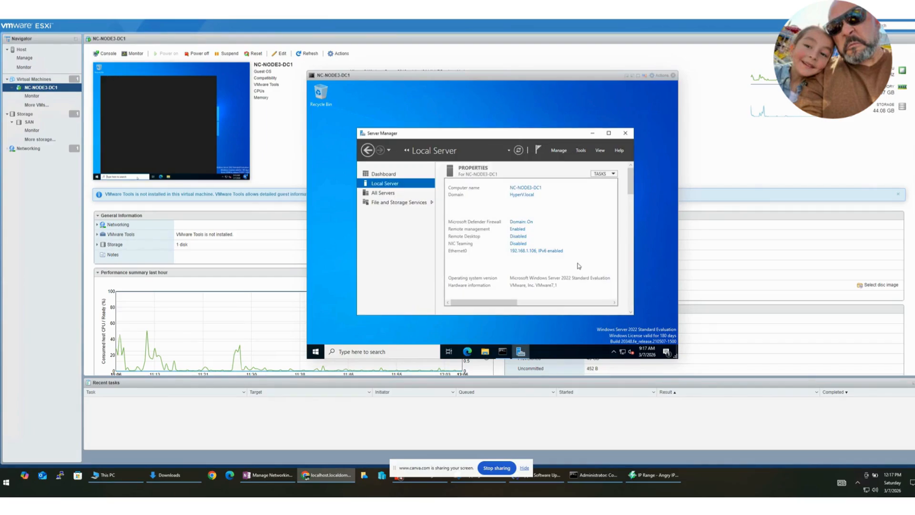
Step: Turn off Microsoft Defender Firewall for the domain network and return to the firewall overview
{"action": "left_click", "coordinate": [524, 222]}
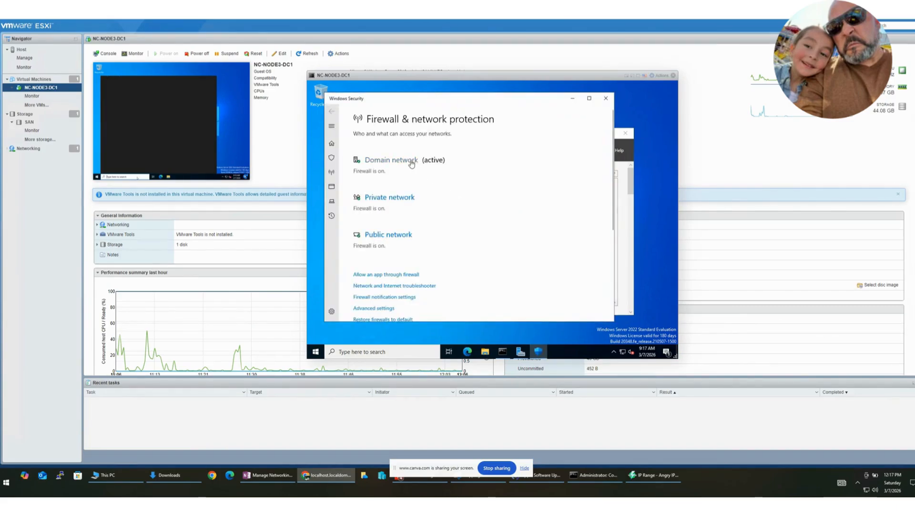
{"action": "left_click", "coordinate": [411, 162]}
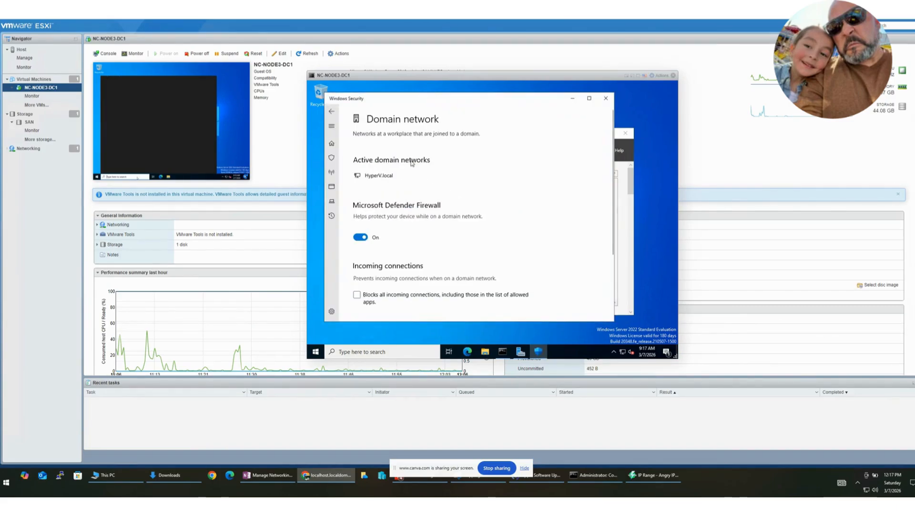
{"action": "left_click", "coordinate": [359, 237]}
{"action": "scroll", "coordinate": [486, 183], "scroll_direction": "down", "scroll_amount": 3}
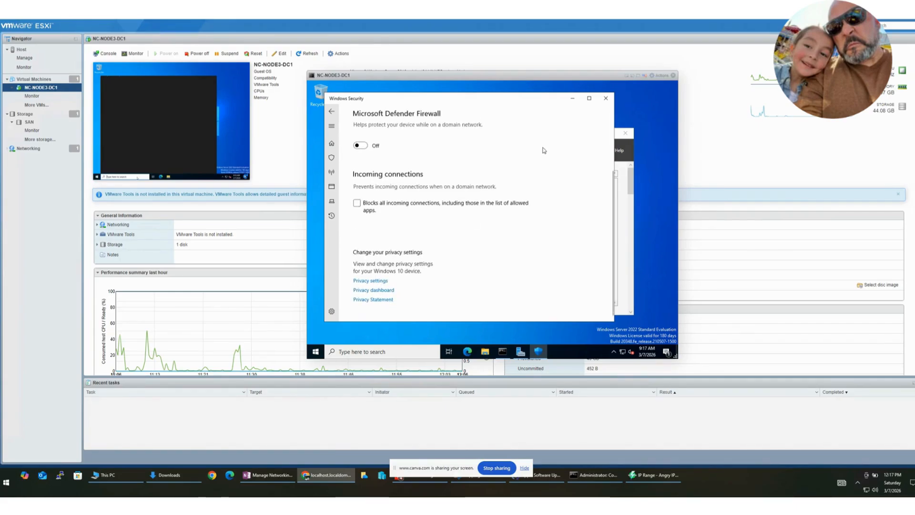
{"action": "left_click", "coordinate": [331, 111]}
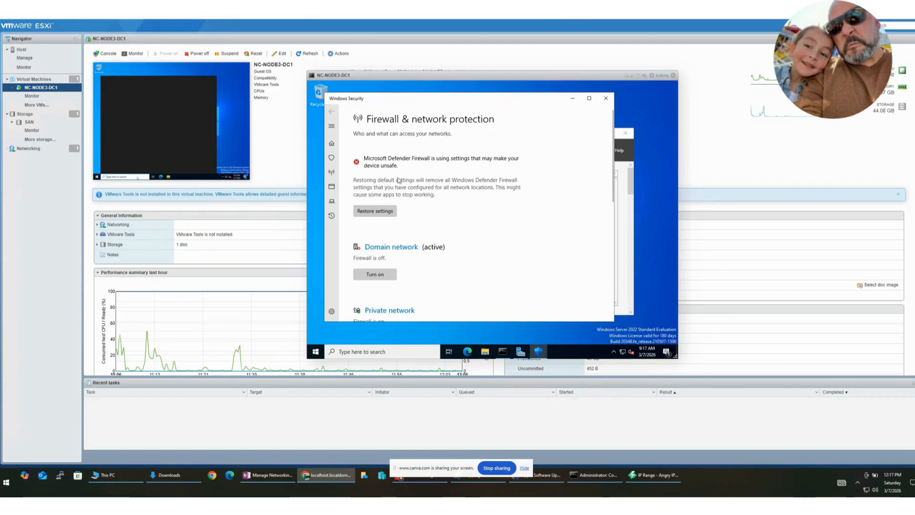
Step: Turn off Microsoft Defender Firewall for the private network and return to the firewall overview
{"action": "scroll", "coordinate": [378, 276], "scroll_direction": "down", "scroll_amount": 3}
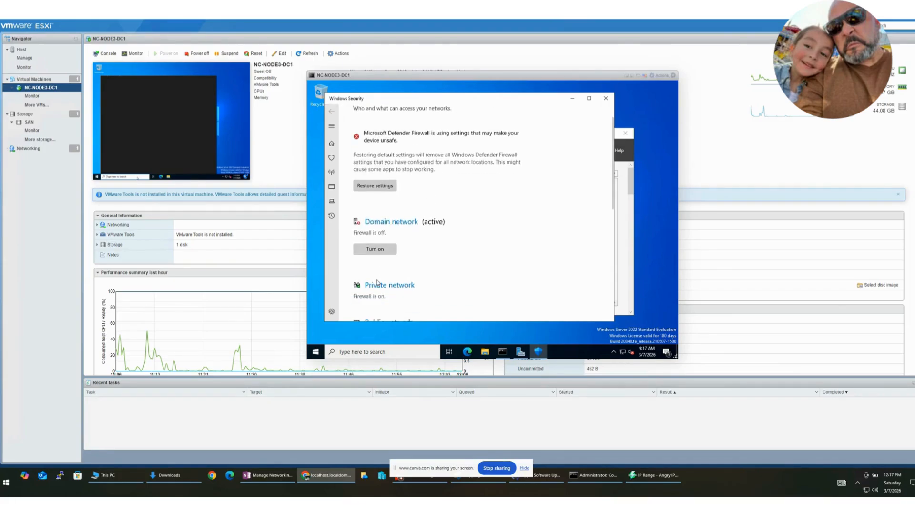
{"action": "left_click", "coordinate": [376, 216]}
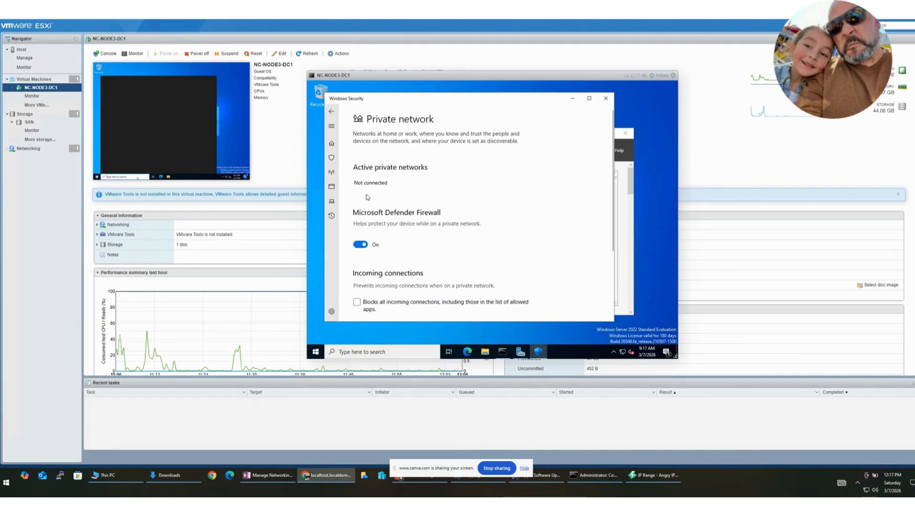
{"action": "left_click", "coordinate": [360, 244]}
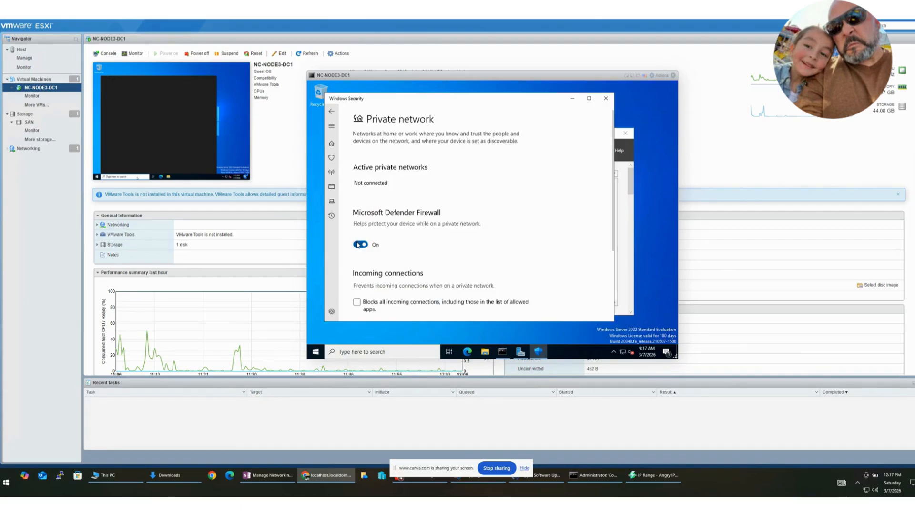
{"action": "left_click", "coordinate": [331, 111]}
Step: Turn off Microsoft Defender Firewall for the public network and close Windows Security
{"action": "scroll", "coordinate": [382, 296], "scroll_direction": "down", "scroll_amount": 5}
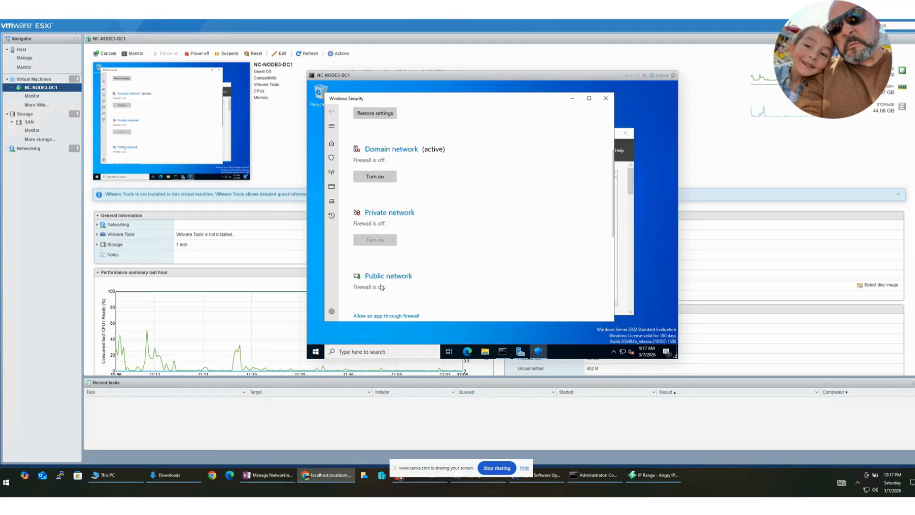
{"action": "scroll", "coordinate": [382, 295], "scroll_direction": "down", "scroll_amount": 1}
{"action": "left_click", "coordinate": [374, 212]}
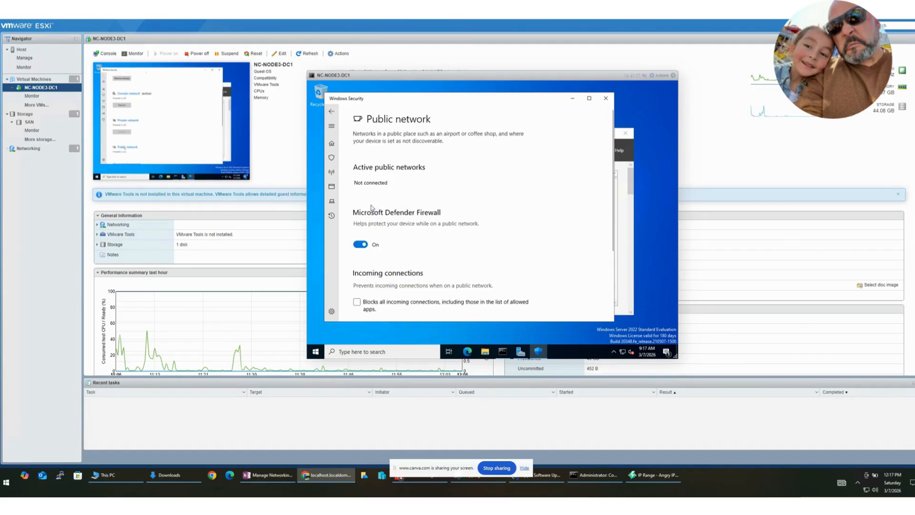
{"action": "left_click", "coordinate": [355, 244]}
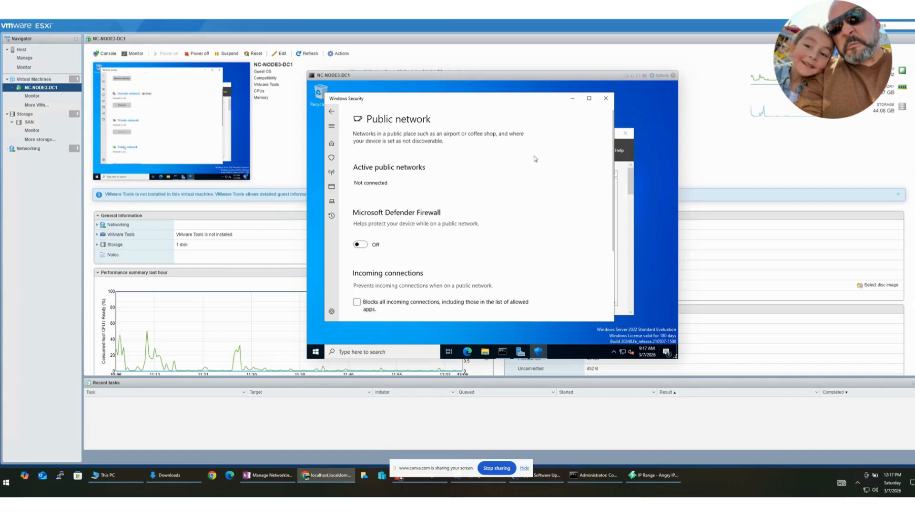
{"action": "left_click", "coordinate": [331, 111]}
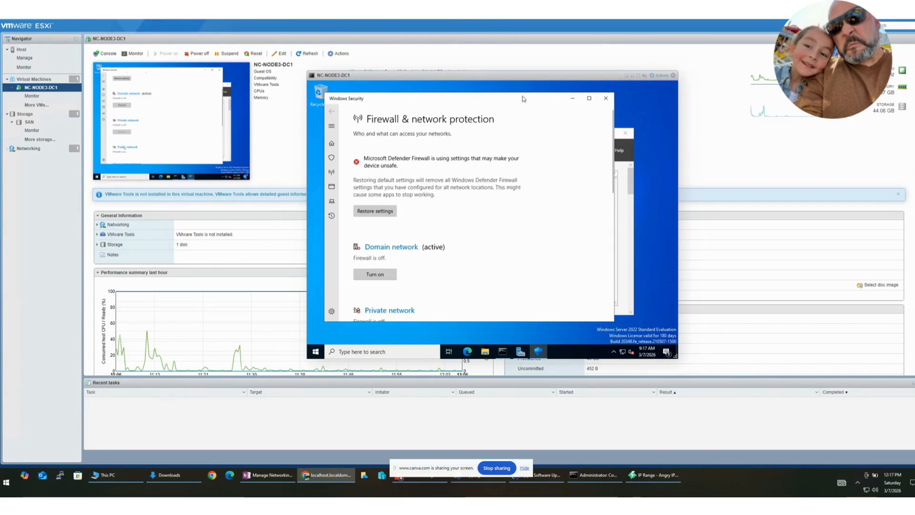
{"action": "left_click", "coordinate": [605, 98]}
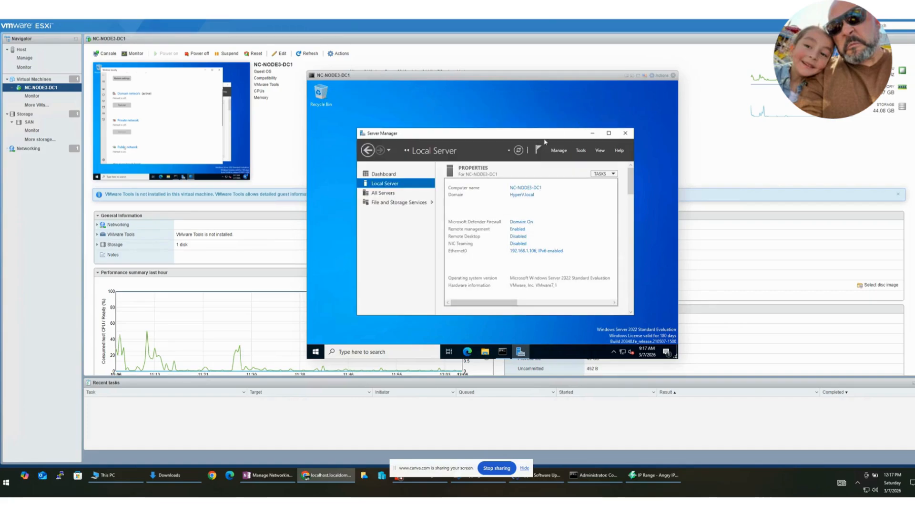
Step: Reopen the firewall settings from the local server properties, review the page and close it
{"action": "left_click", "coordinate": [531, 222]}
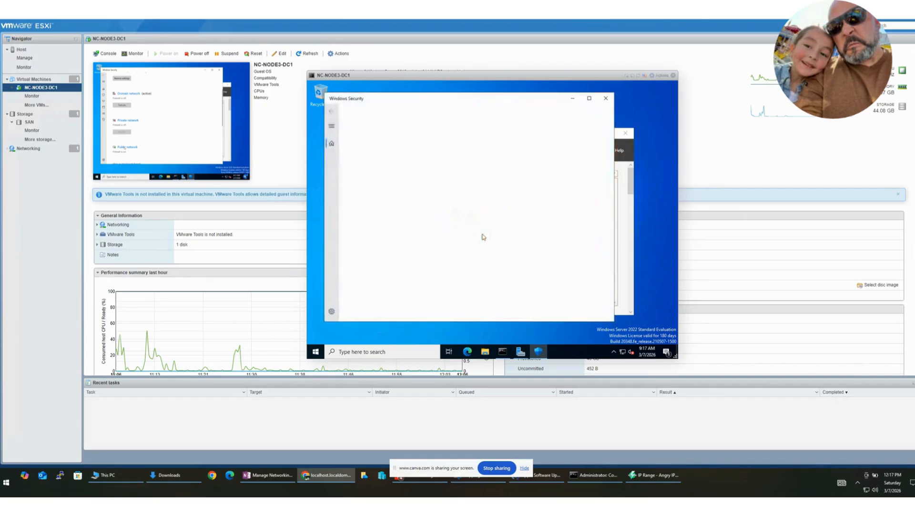
{"action": "scroll", "coordinate": [484, 236], "scroll_direction": "down", "scroll_amount": 10}
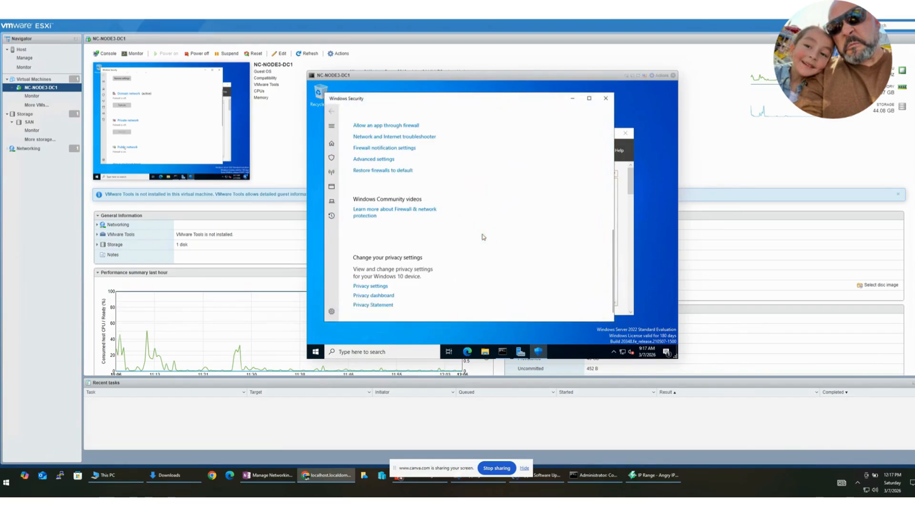
{"action": "left_click", "coordinate": [601, 99]}
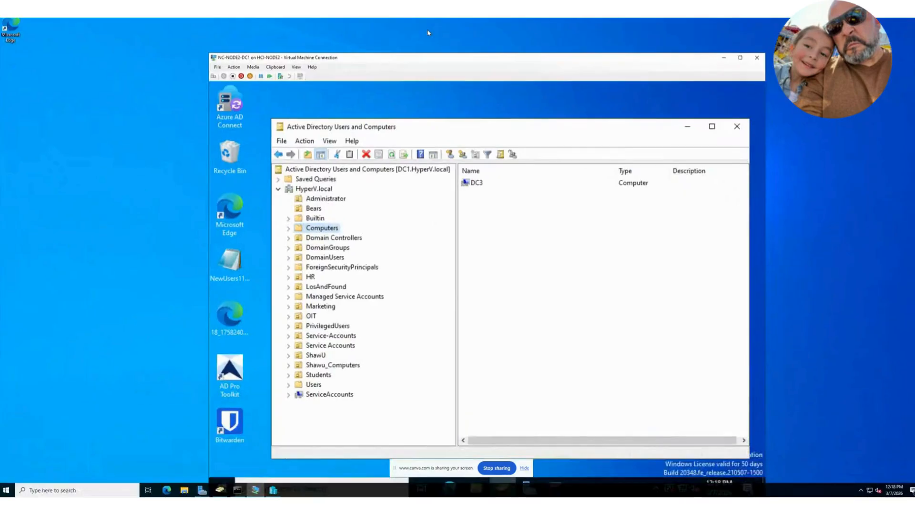
Step: Refresh the Computers container in NC-NODE2-DC1's Active Directory and check the Administrator, Bears, Builtin and Computers containers for the joined server
{"action": "left_click", "coordinate": [305, 141]}
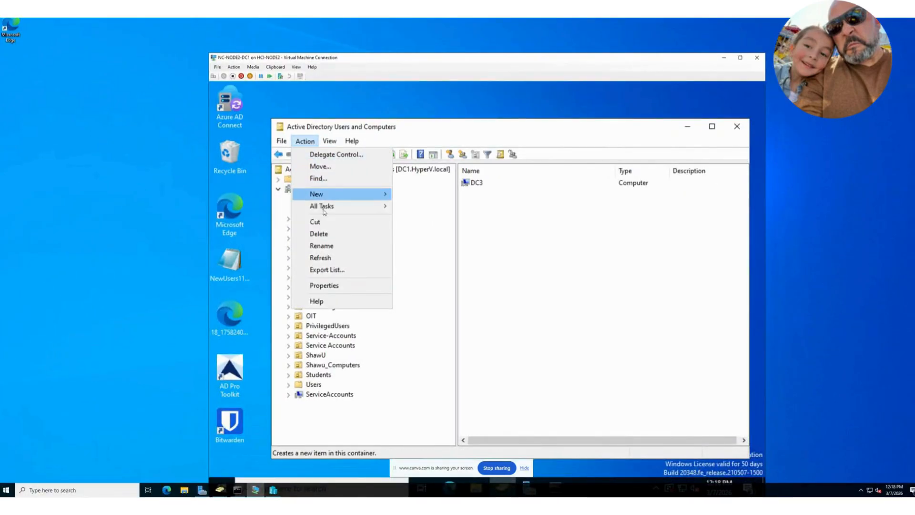
{"action": "left_click", "coordinate": [329, 257]}
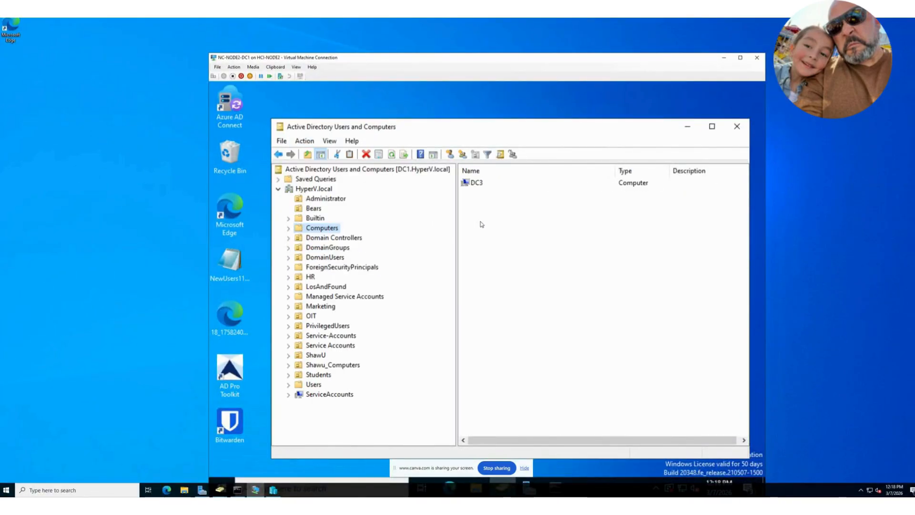
{"action": "left_click", "coordinate": [314, 198]}
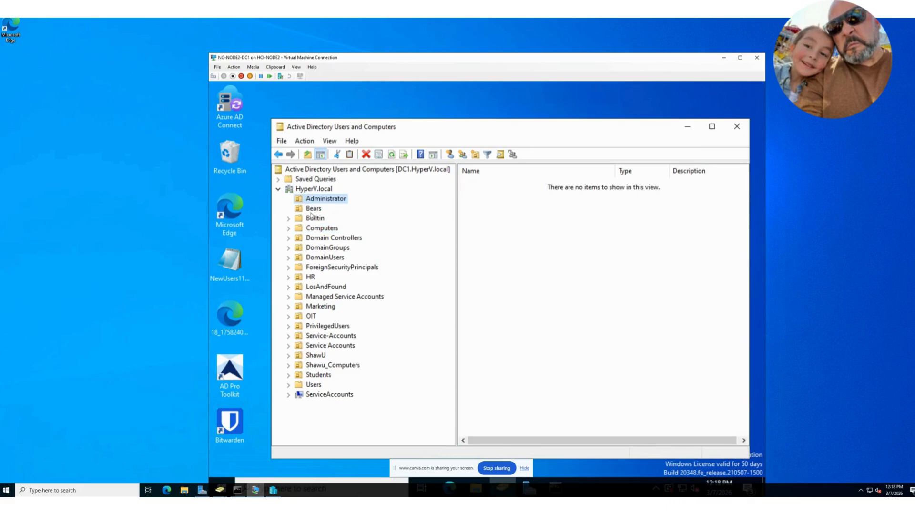
{"action": "left_click", "coordinate": [313, 208]}
{"action": "left_click", "coordinate": [321, 219]}
{"action": "left_click", "coordinate": [322, 228]}
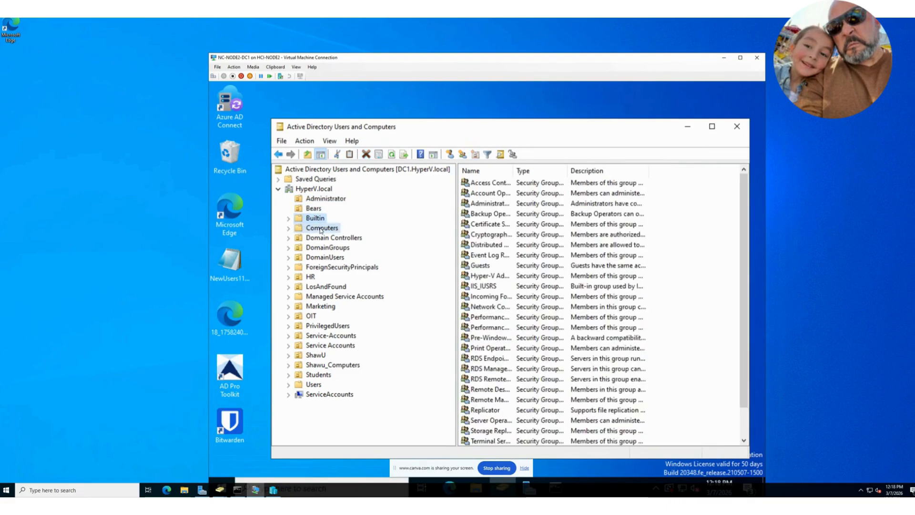
Step: Refresh the Computers and Domain Controllers containers in Active Directory Users and Computers to look for the joined server
{"action": "right_click", "coordinate": [479, 223]}
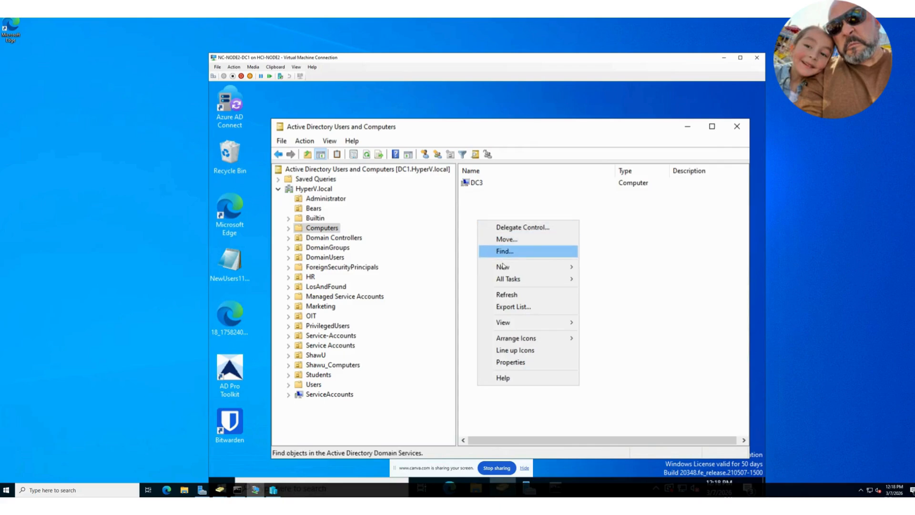
{"action": "left_click", "coordinate": [500, 291]}
{"action": "left_click", "coordinate": [355, 238]}
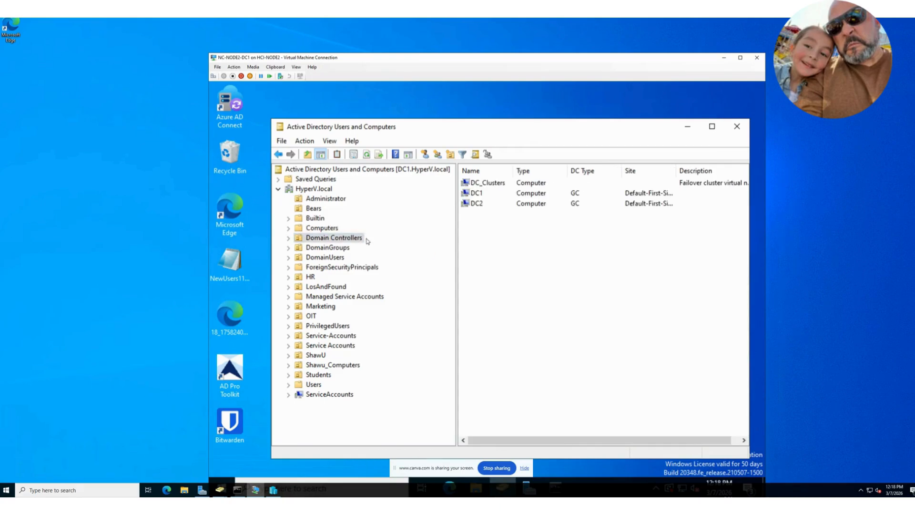
{"action": "right_click", "coordinate": [510, 246]}
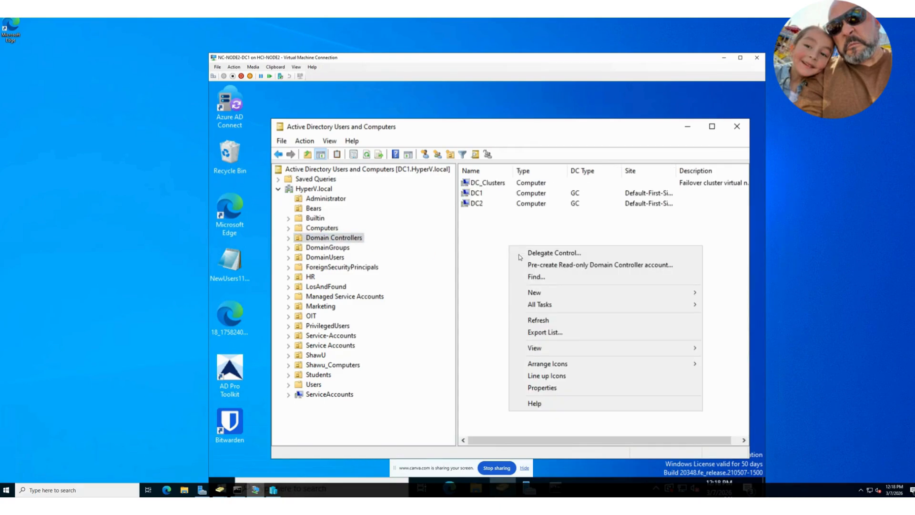
{"action": "left_click", "coordinate": [550, 320]}
Step: Check the DomainGroups, DomainUsers, ForeignSecurityPrincipals and HR containers, and recheck Domain Controllers and Computers for the joined server
{"action": "left_click", "coordinate": [350, 248]}
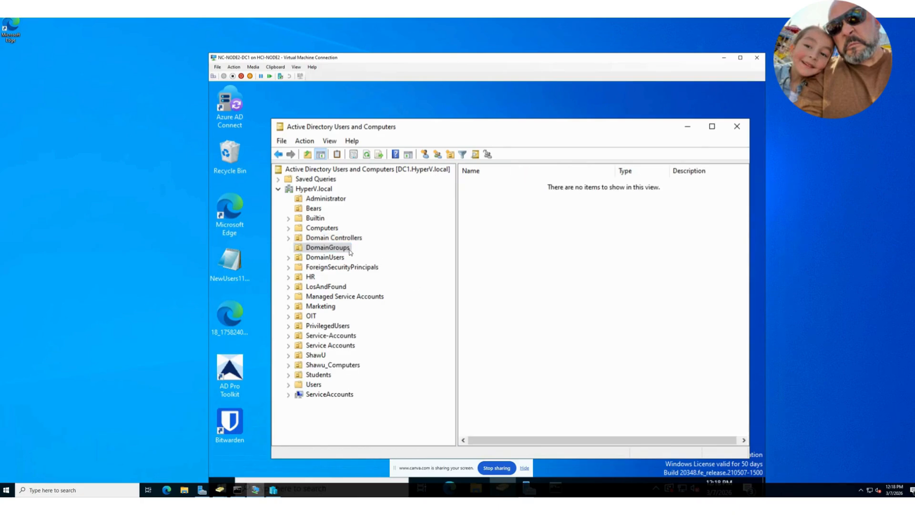
{"action": "left_click", "coordinate": [342, 258]}
{"action": "left_click", "coordinate": [341, 267]}
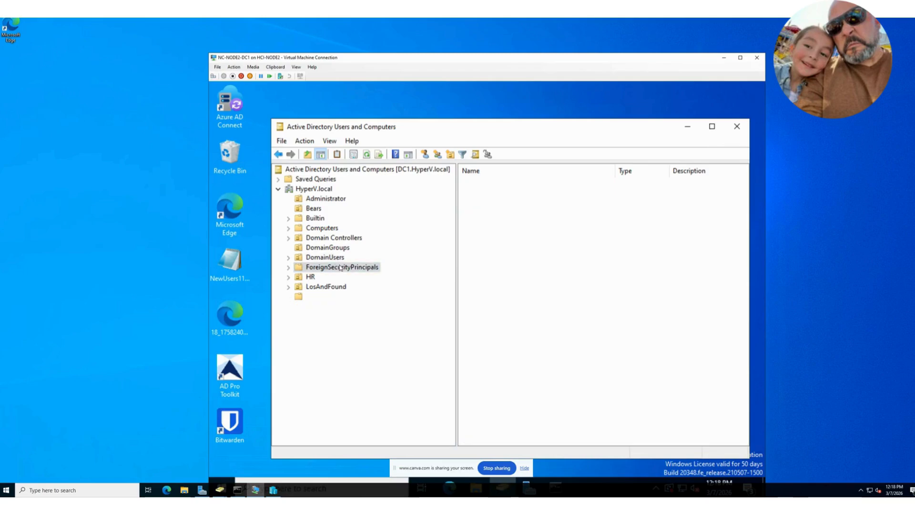
{"action": "left_click", "coordinate": [314, 276]}
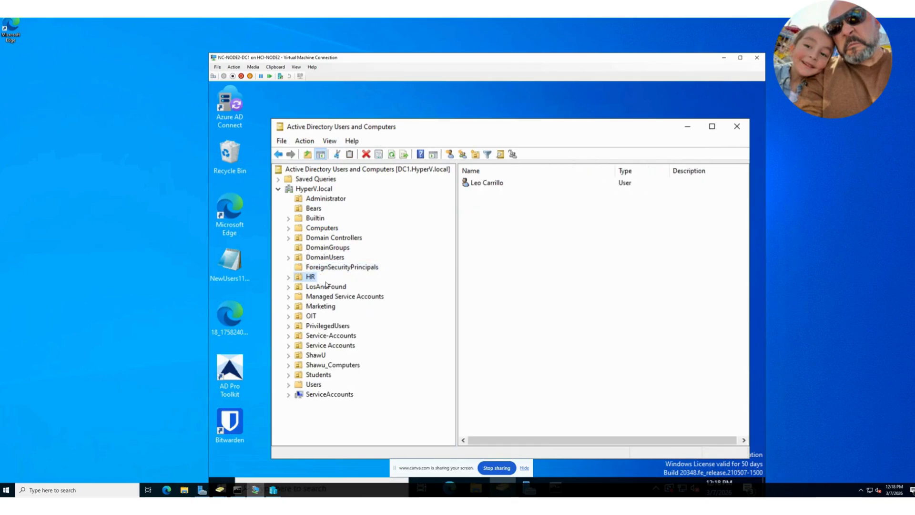
{"action": "left_click", "coordinate": [328, 237]}
{"action": "left_click", "coordinate": [328, 228]}
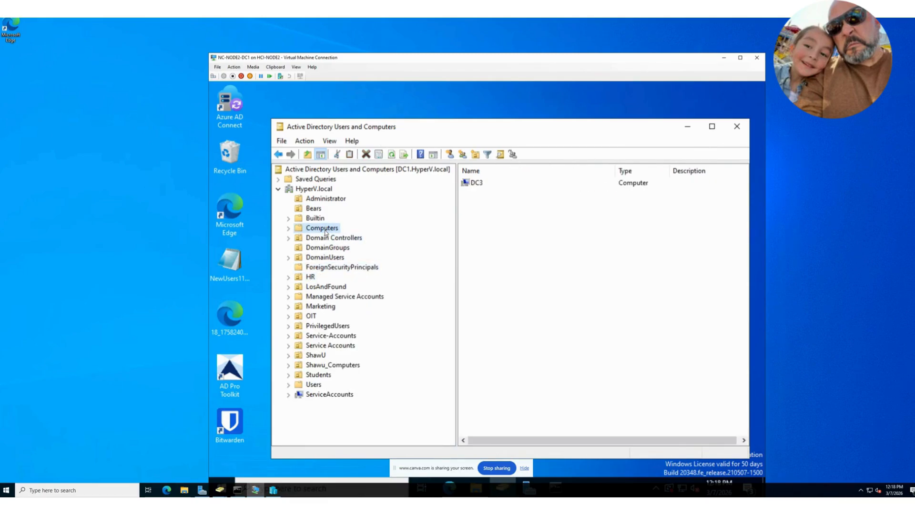
Step: Switch to the NC-NODE3-DC1 console in VMware ESXi and ping hyperv.local from its command prompt
{"action": "left_click_drag", "start_coordinate": [528, 22], "coordinate": [0, 98]}
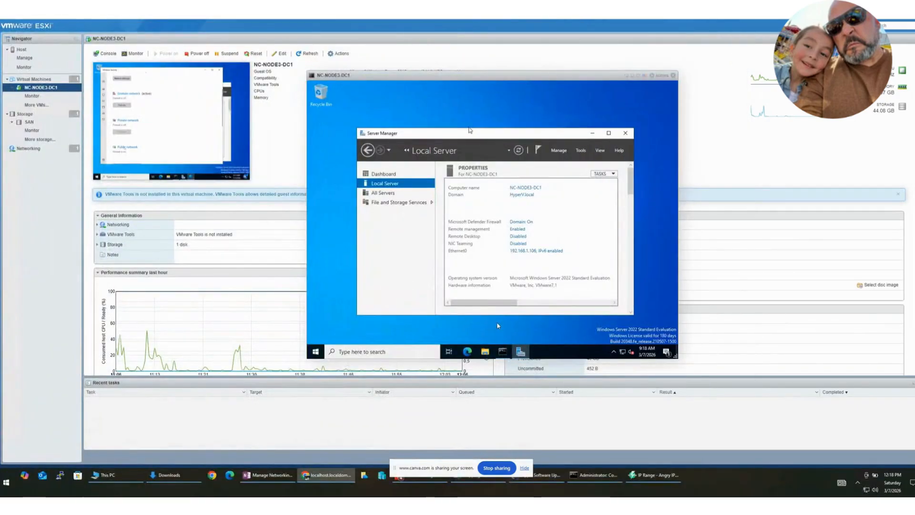
{"action": "left_click", "coordinate": [509, 354]}
{"action": "left_click", "coordinate": [527, 272]}
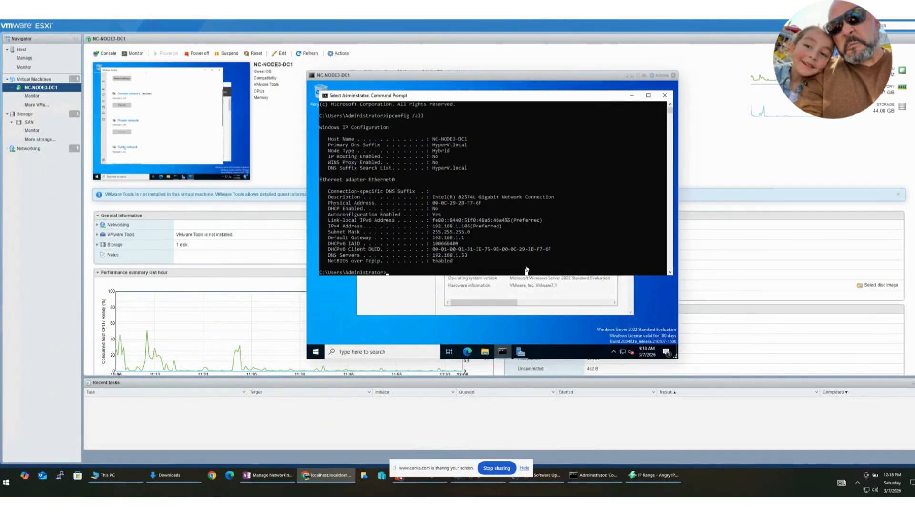
{"action": "scroll", "coordinate": [553, 229], "scroll_direction": "down", "scroll_amount": 1}
{"action": "type", "text": "ping"}
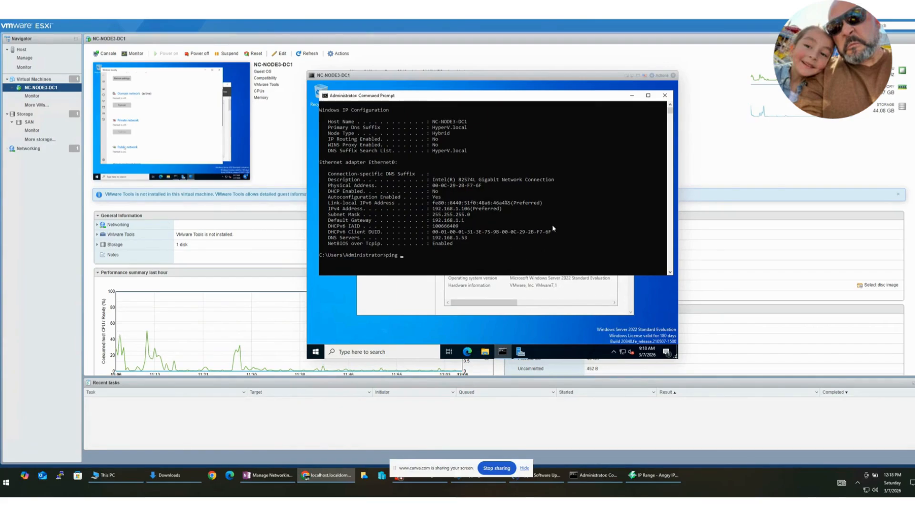
{"action": "type", "text": " hyperv.local"}
{"action": "key", "text": "Return"}
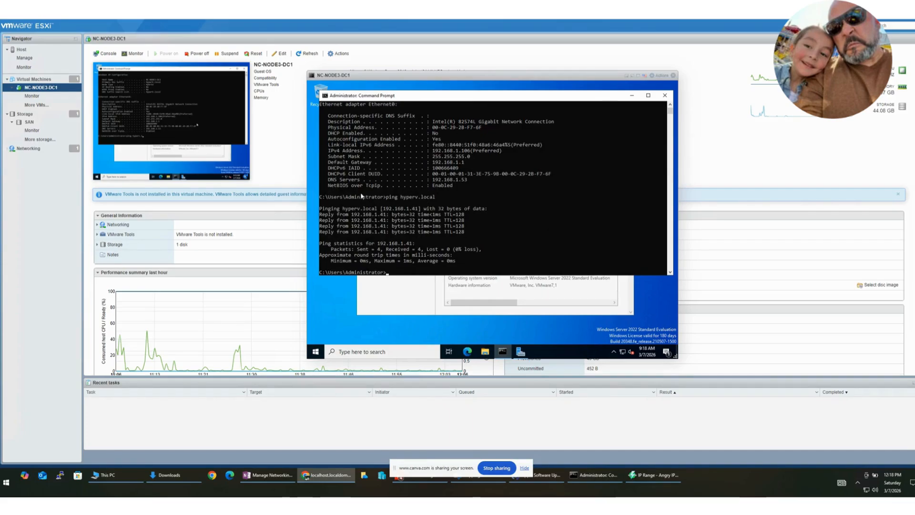
Step: Ping the domain controller address 192.168.1.41 from the NC-NODE3-DC1 command prompt
{"action": "left_click", "coordinate": [414, 212]}
{"action": "left_click", "coordinate": [427, 231]}
{"action": "key", "text": "Up"}
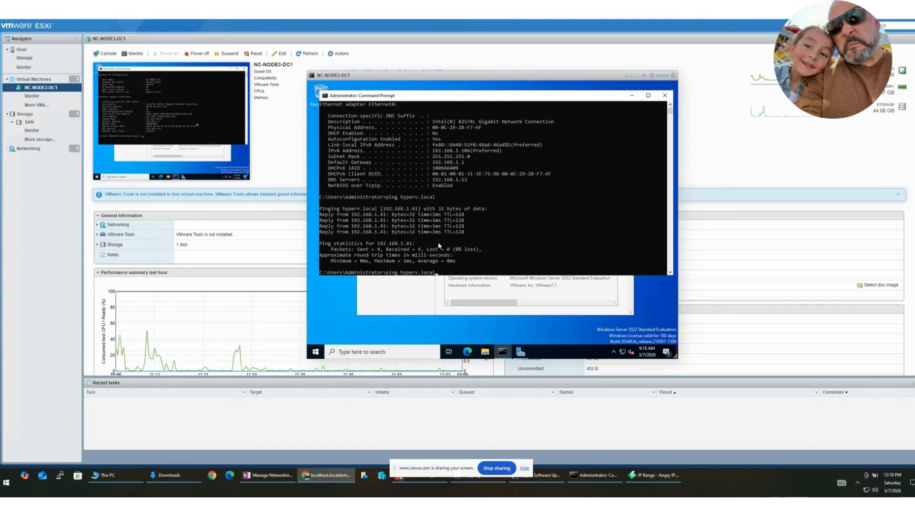
{"action": "key", "text": "BackSpace"}
{"action": "key", "text": "BackSpace"}
{"action": "key", "text": "BackSpace"}
{"action": "key", "text": "BackSpace"}
{"action": "key", "text": "BackSpace"}
{"action": "key", "text": "BackSpace"}
{"action": "key", "text": "BackSpace"}
{"action": "key", "text": "BackSpace"}
{"action": "key", "text": "BackSpace"}
{"action": "key", "text": "BackSpace"}
{"action": "key", "text": "BackSpace"}
{"action": "key", "text": "BackSpace"}
{"action": "key", "text": "BackSpace"}
{"action": "key", "text": "BackSpace"}
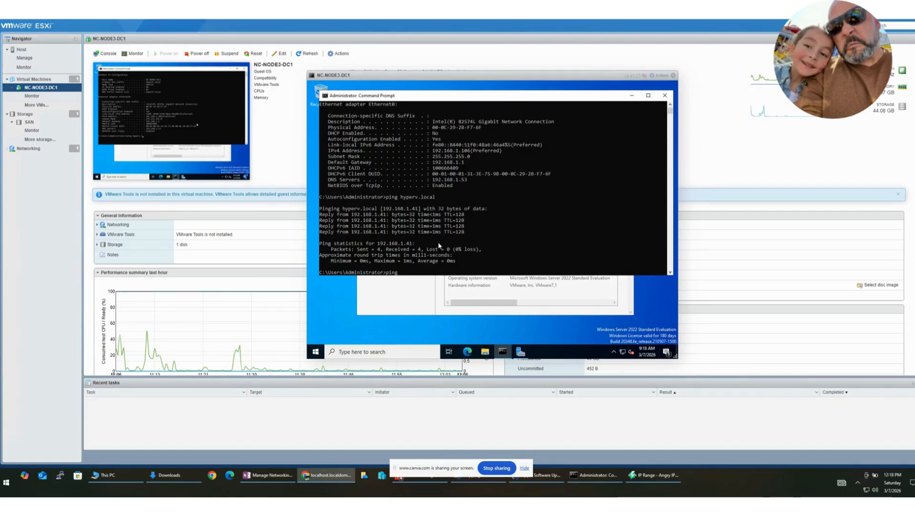
{"action": "type", "text": "ping 192.168.1.41"}
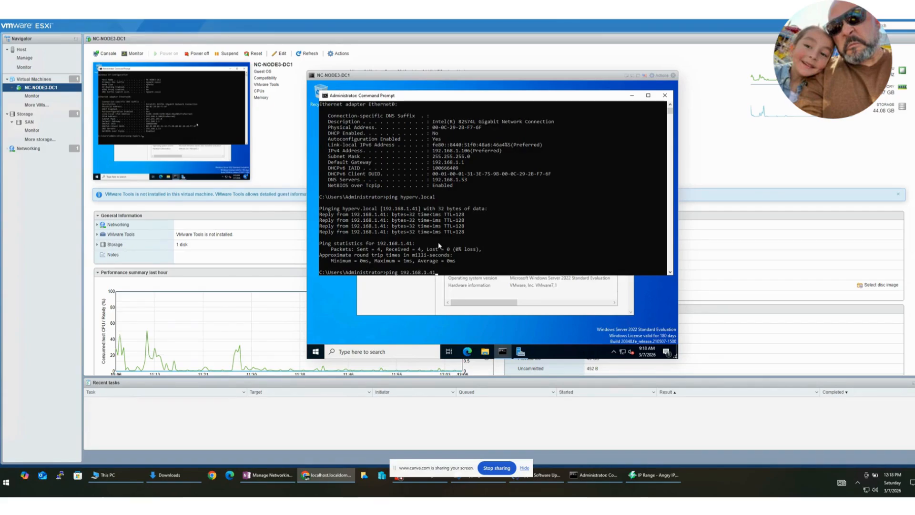
{"action": "key", "text": "Return"}
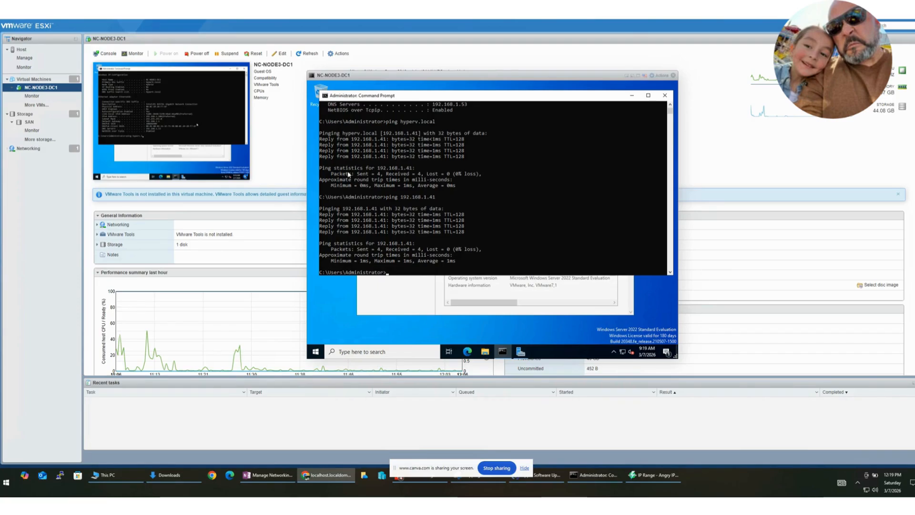
Step: Ping the DNS server address 192.168.1.53 from the same command prompt
{"action": "left_click", "coordinate": [410, 261]}
{"action": "key", "text": "Up"}
{"action": "type", "text": "53"}
{"action": "key", "text": "Return"}
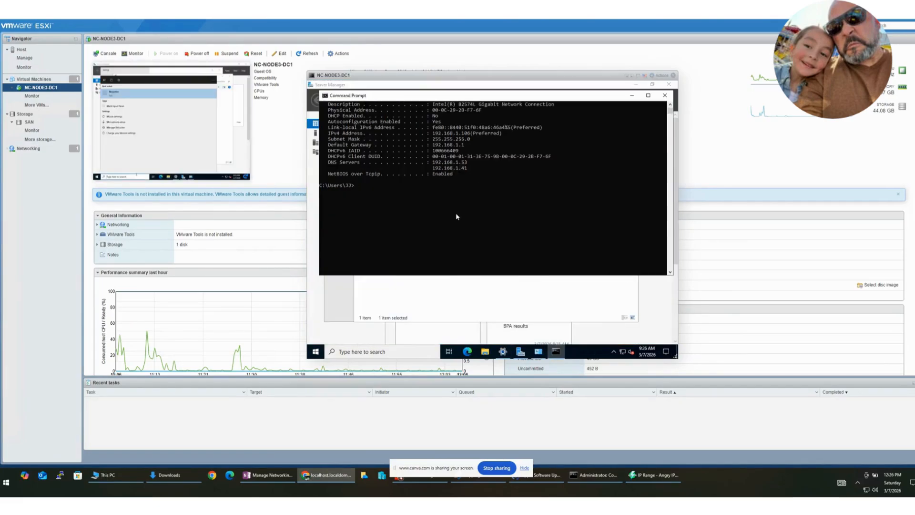
Step: Minimize the command prompt on NC-NODE3-DC1, switch to the NC-NODE2-DC1 virtual machine and close its Find Computers window
{"action": "left_click", "coordinate": [436, 202]}
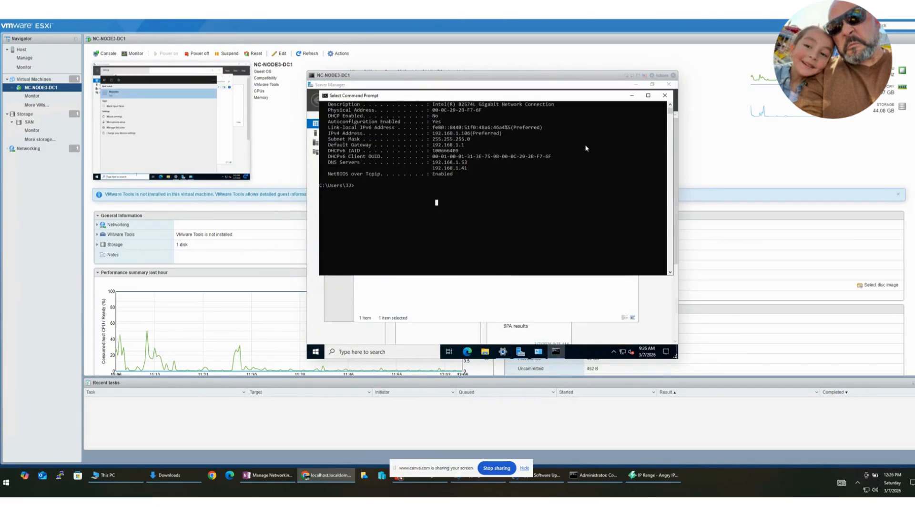
{"action": "left_click", "coordinate": [631, 96]}
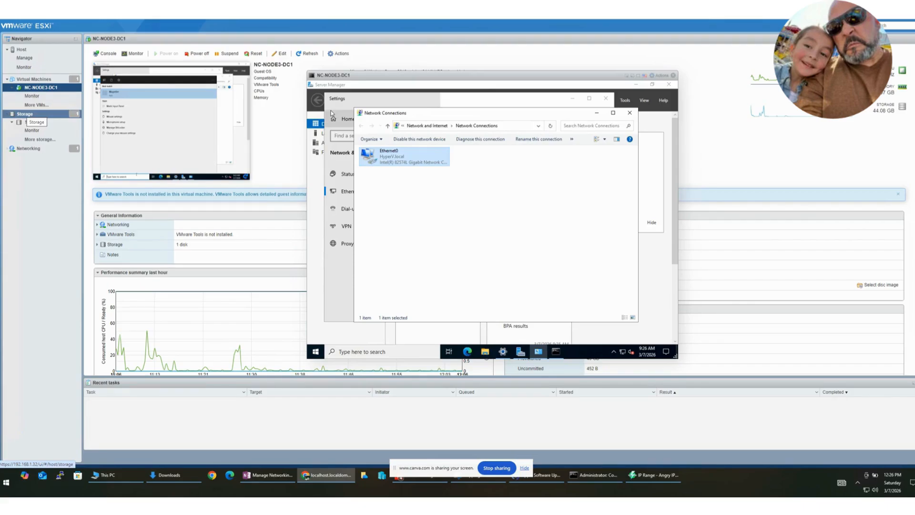
{"action": "left_click_drag", "start_coordinate": [0, 38], "coordinate": [586, 71]}
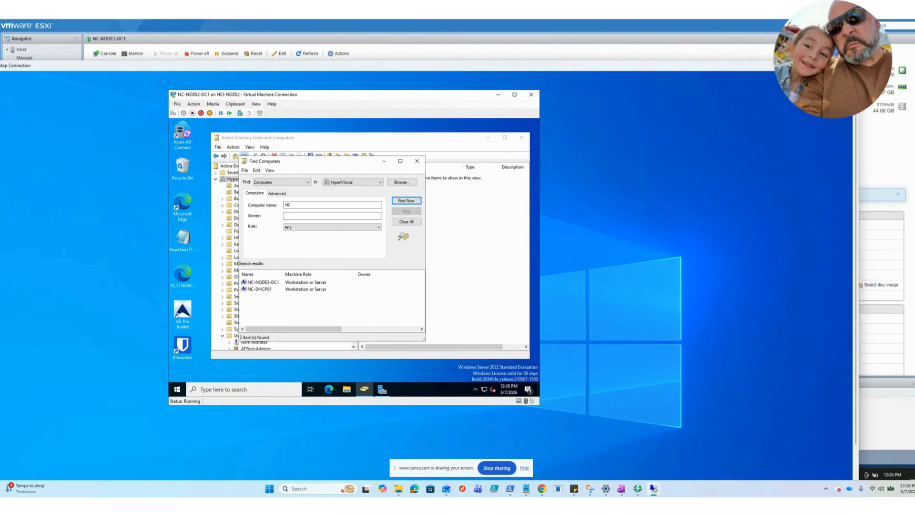
{"action": "left_click_drag", "start_coordinate": [347, 164], "coordinate": [446, 157]}
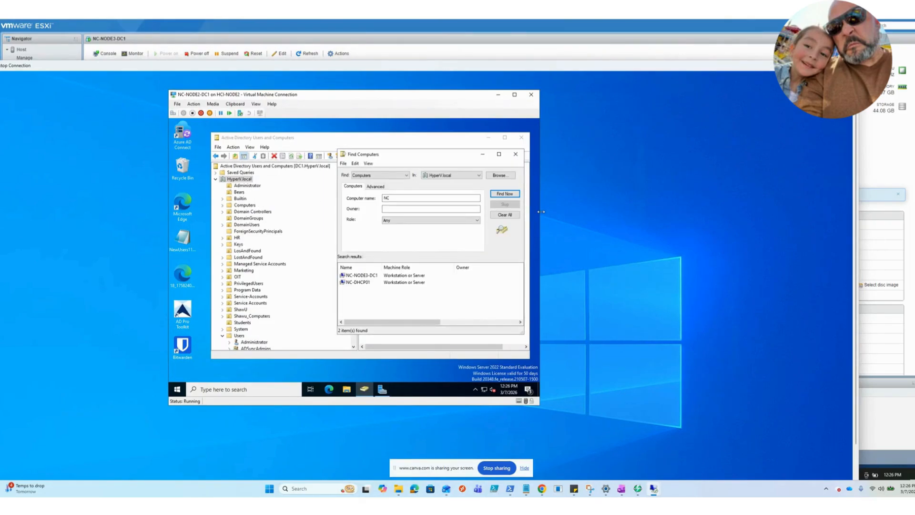
{"action": "left_click", "coordinate": [518, 156]}
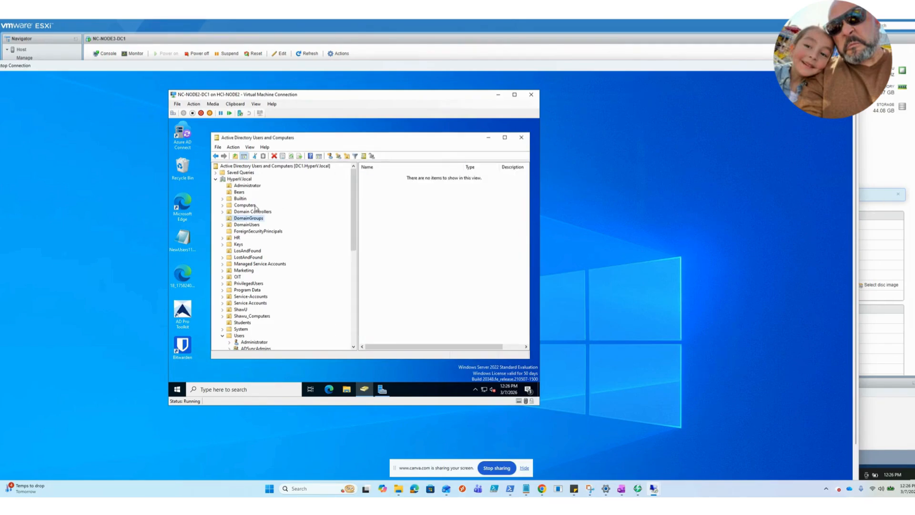
Step: Review the Computers and Domain Controllers containers under HyperV.local for the joined server
{"action": "left_click", "coordinate": [252, 206]}
{"action": "left_click", "coordinate": [251, 211]}
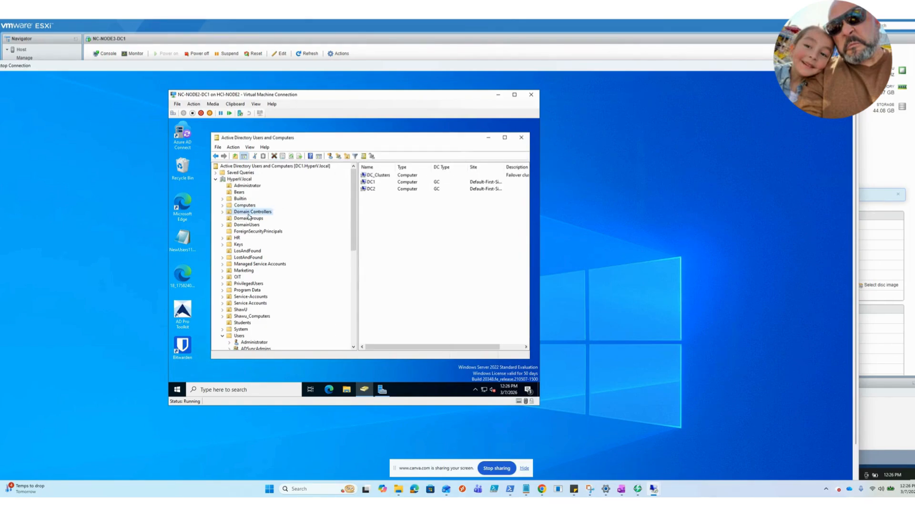
{"action": "left_click", "coordinate": [245, 205]}
Step: Start a directory search on the HyperV.local domain and search for all objects of type Computers
{"action": "right_click", "coordinate": [233, 180]}
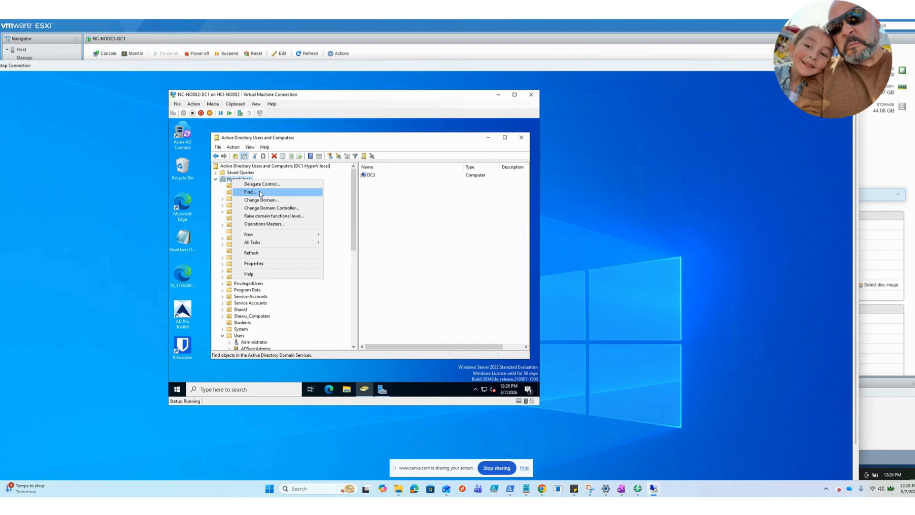
{"action": "left_click", "coordinate": [260, 193]}
{"action": "left_click_drag", "start_coordinate": [315, 163], "coordinate": [355, 180]}
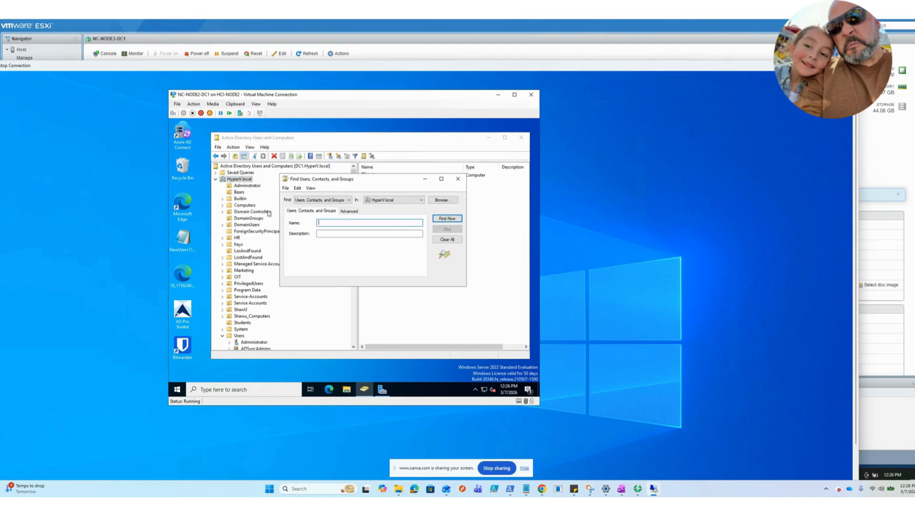
{"action": "left_click", "coordinate": [345, 201]}
{"action": "left_click", "coordinate": [324, 213]}
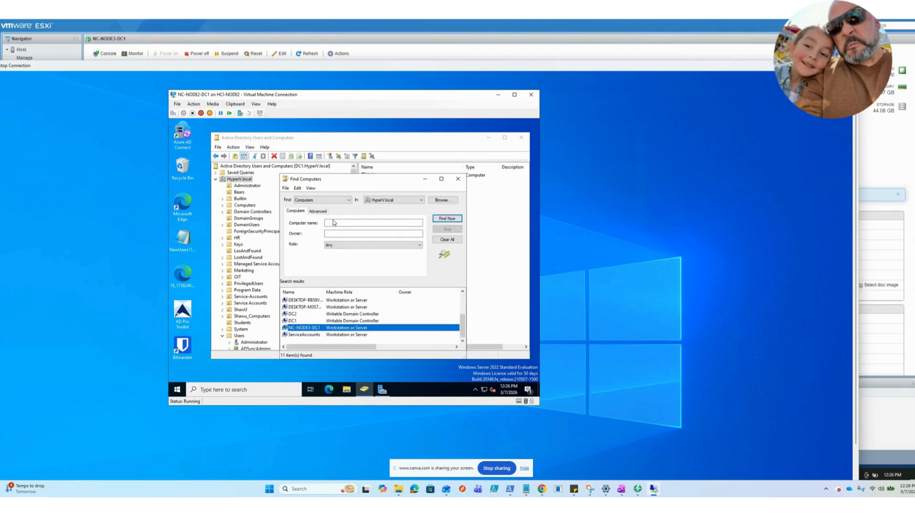
Step: Widen the Name column of the search results and open the properties of NC-NODE3-DC1
{"action": "left_click_drag", "start_coordinate": [324, 291], "coordinate": [416, 292]}
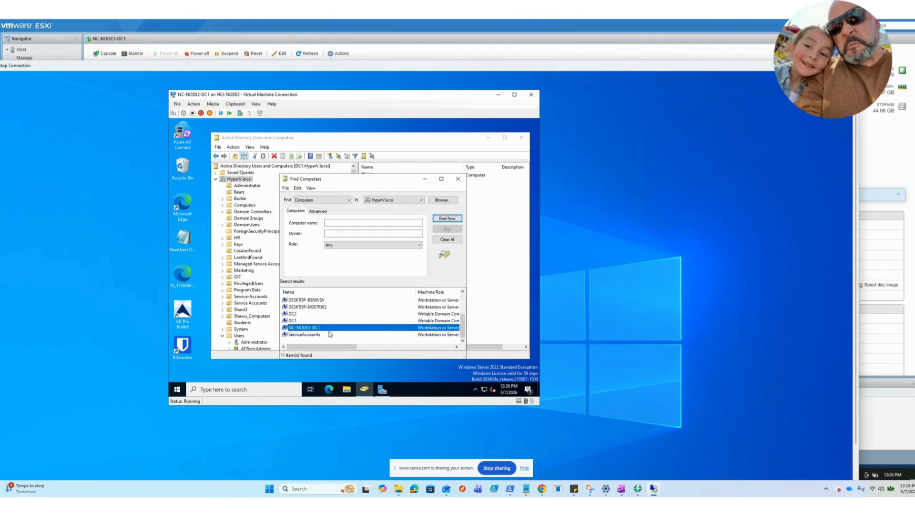
{"action": "right_click", "coordinate": [324, 329]}
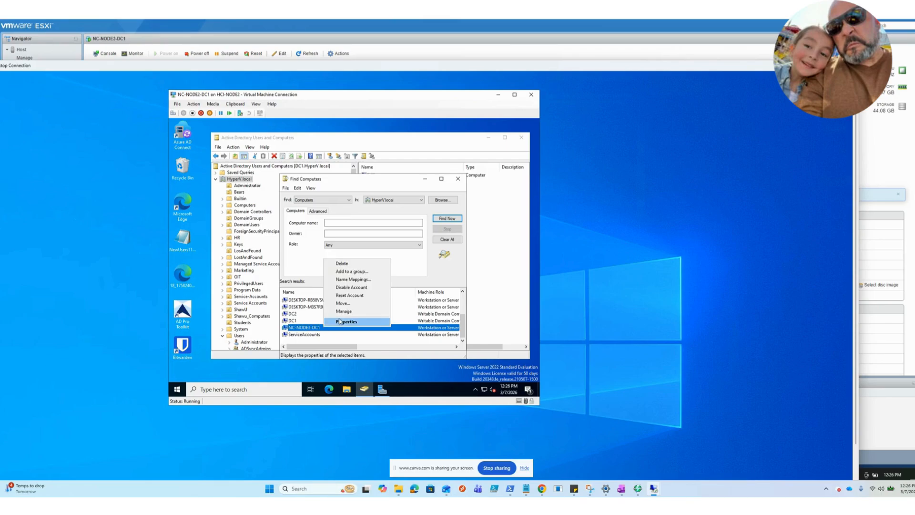
{"action": "left_click", "coordinate": [333, 322]}
{"action": "left_click_drag", "start_coordinate": [429, 192], "coordinate": [366, 184]}
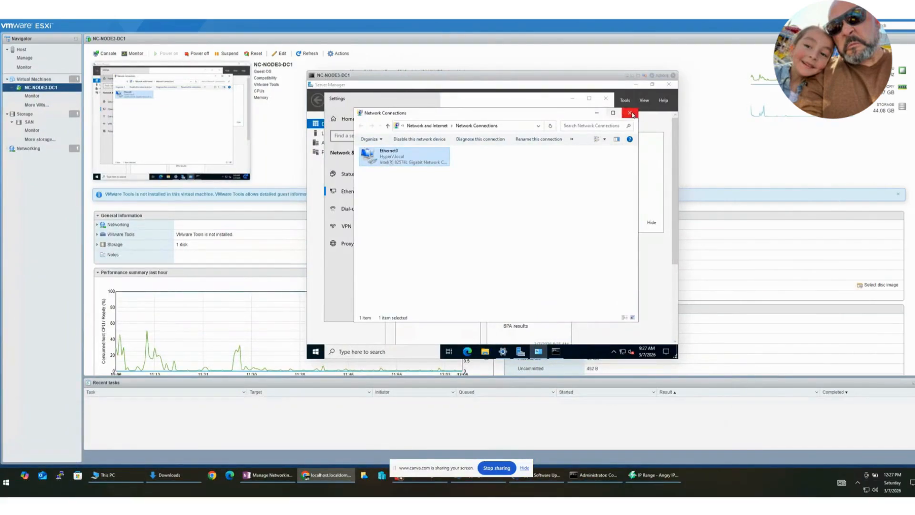
Step: Minimize Network Connections, Settings and Server Manager on the NC-NODE3-DC1 desktop and open its Start menu
{"action": "left_click", "coordinate": [597, 113]}
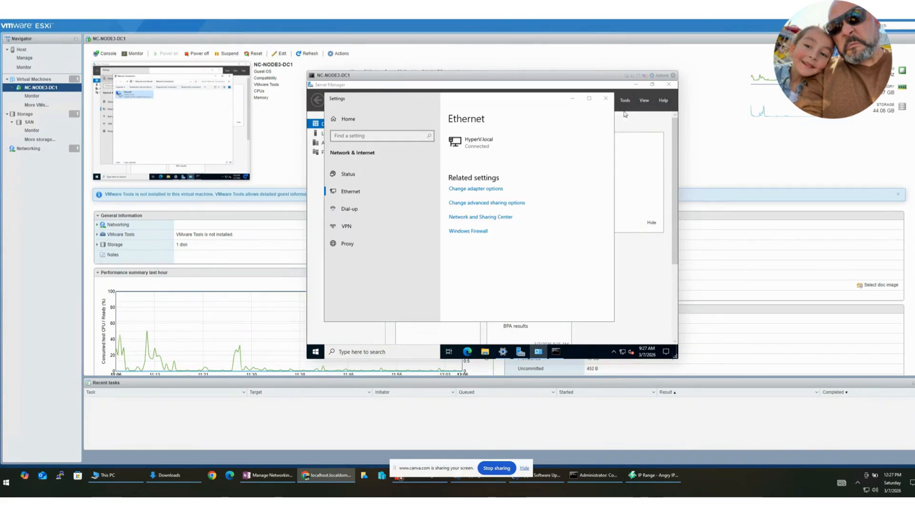
{"action": "left_click", "coordinate": [572, 98]}
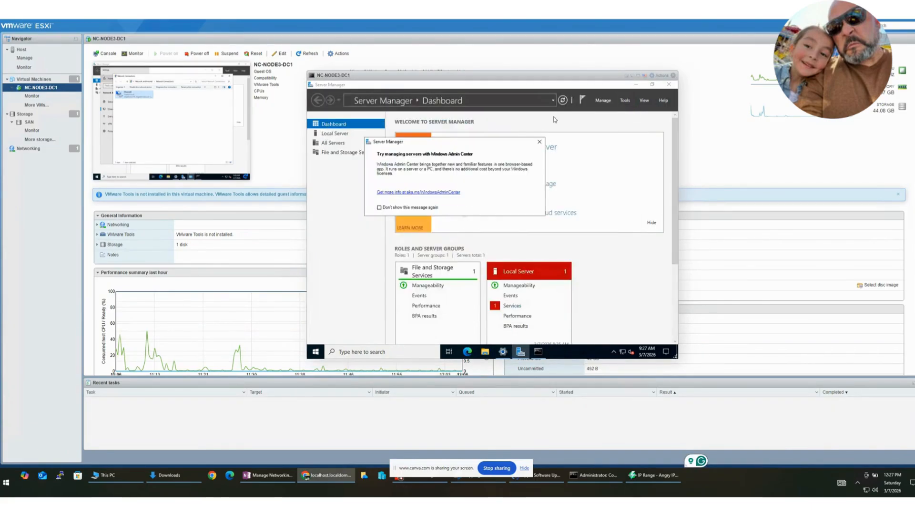
{"action": "left_click", "coordinate": [621, 163]}
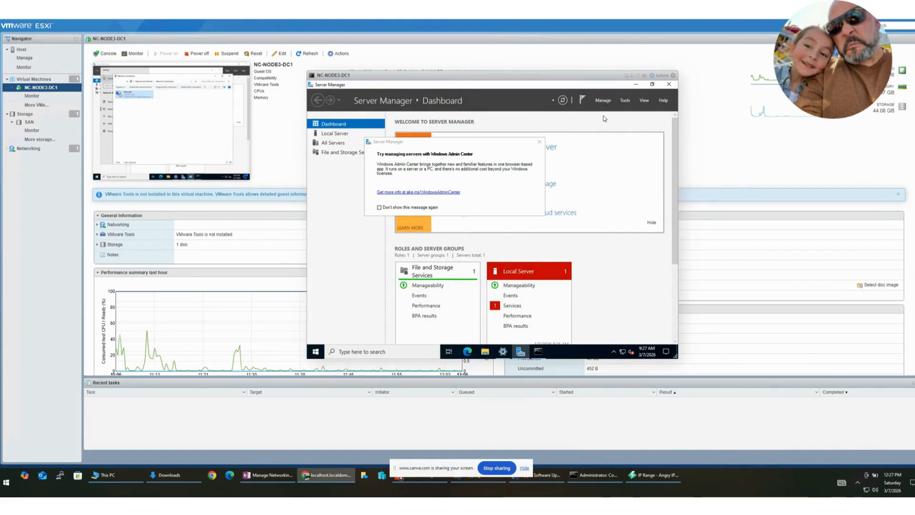
{"action": "left_click", "coordinate": [635, 85]}
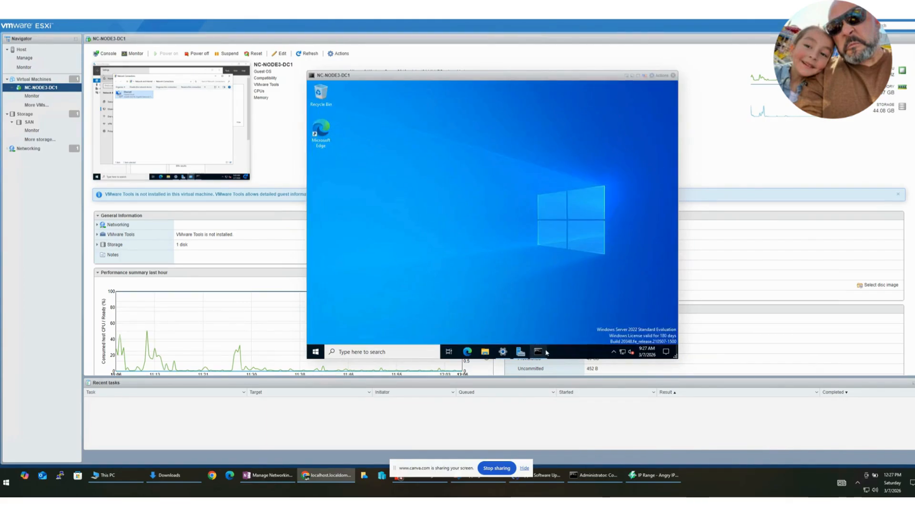
{"action": "left_click", "coordinate": [318, 353]}
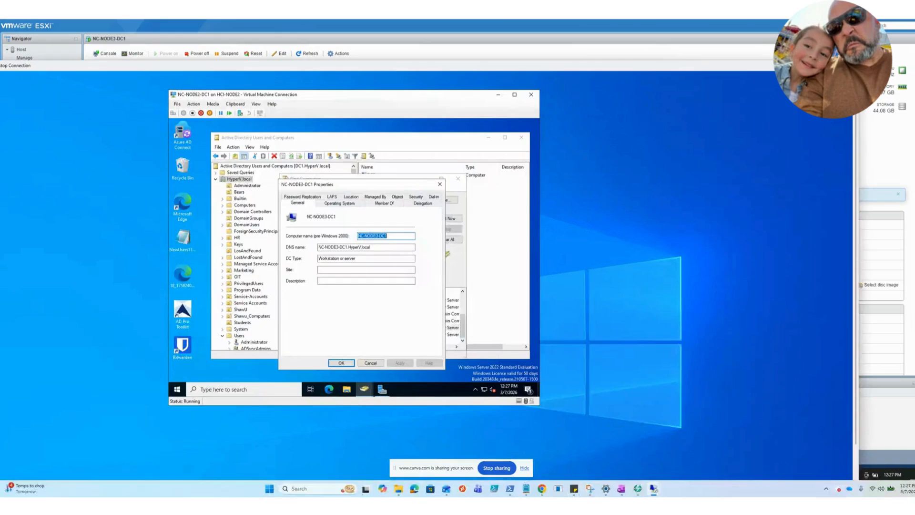
Step: Return to the NC-NODE3-DC1 properties on NC-NODE2-DC1 and review its group membership, manager and object location details
{"action": "left_click_drag", "start_coordinate": [11, 67], "coordinate": [158, 83]}
{"action": "double_click", "coordinate": [158, 83]}
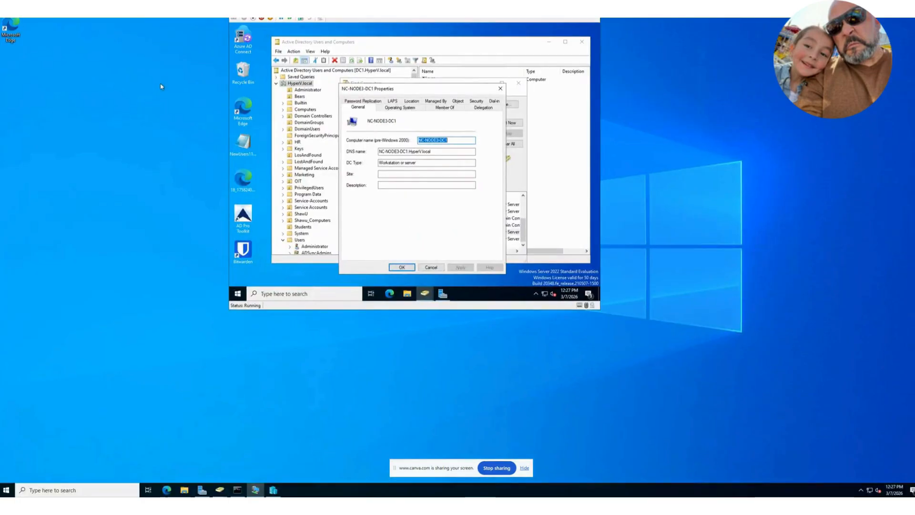
{"action": "left_click", "coordinate": [441, 108]}
{"action": "left_click", "coordinate": [438, 102]}
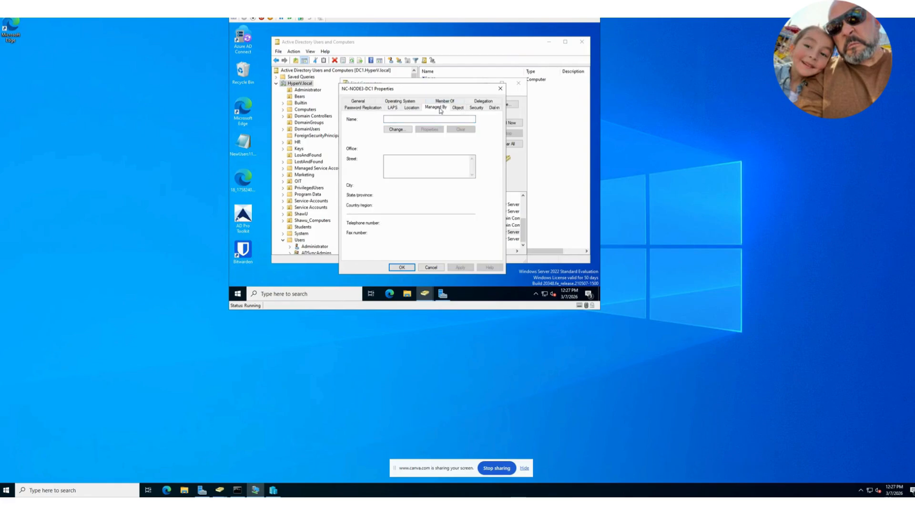
{"action": "left_click", "coordinate": [456, 109]}
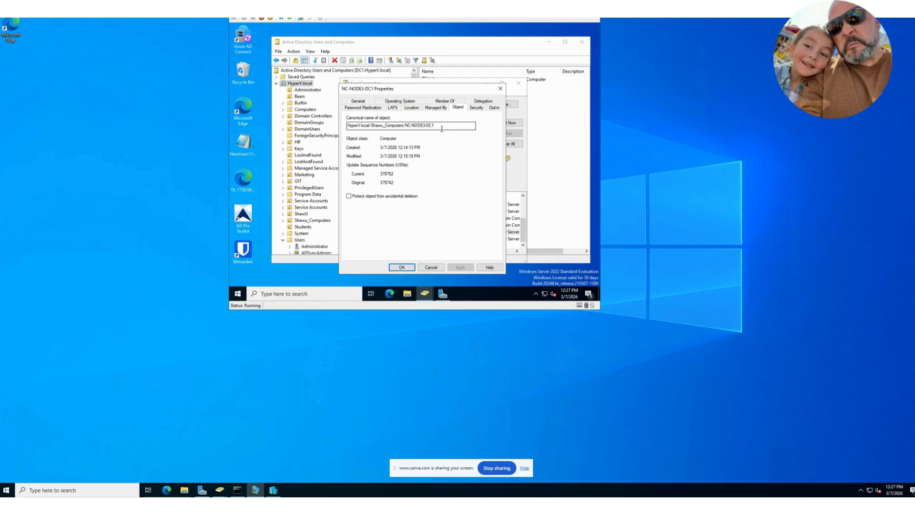
Step: Close the NC-NODE3-DC1 properties and move that computer object into the Domain Controllers container
{"action": "left_click", "coordinate": [437, 267]}
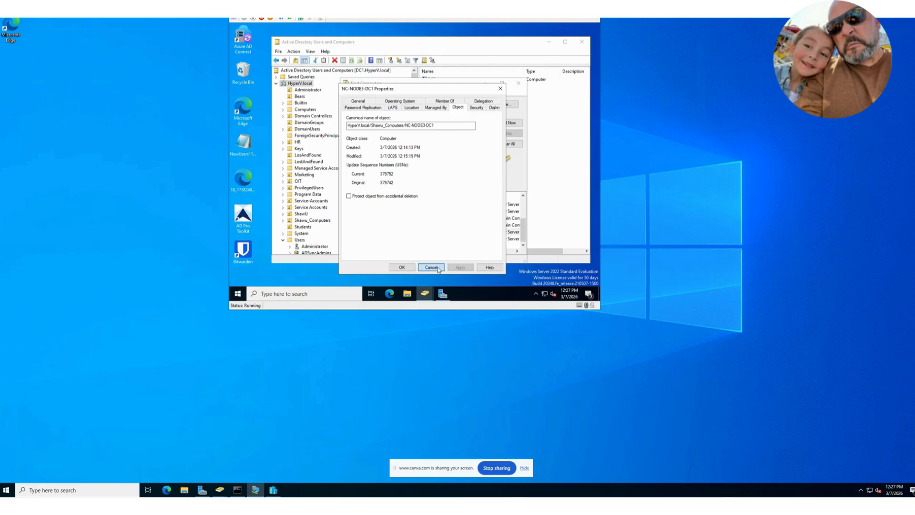
{"action": "left_click", "coordinate": [438, 267]}
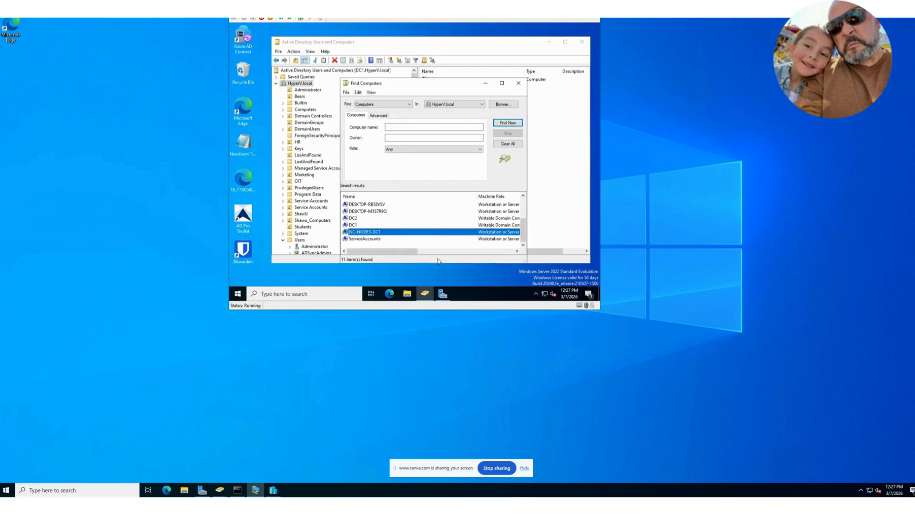
{"action": "right_click", "coordinate": [371, 231]}
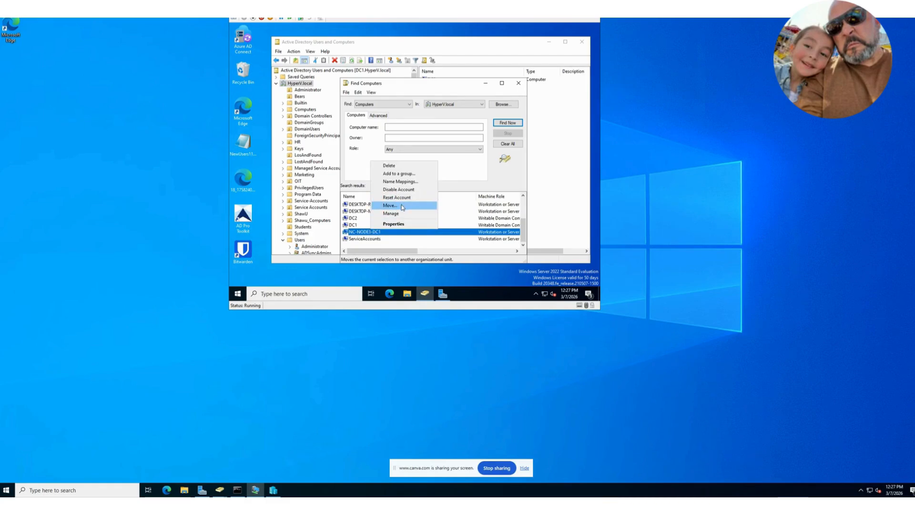
{"action": "left_click", "coordinate": [401, 205]}
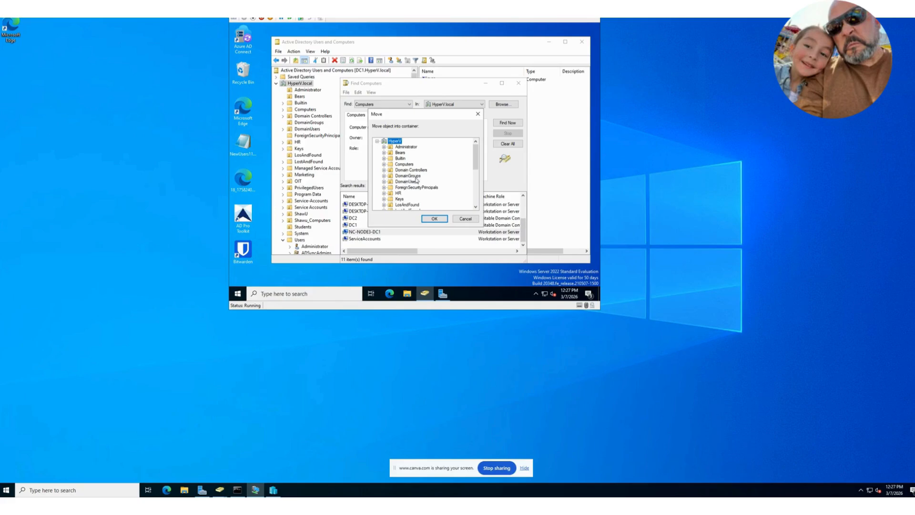
{"action": "left_click", "coordinate": [407, 164]}
{"action": "left_click", "coordinate": [409, 171]}
{"action": "left_click", "coordinate": [434, 218]}
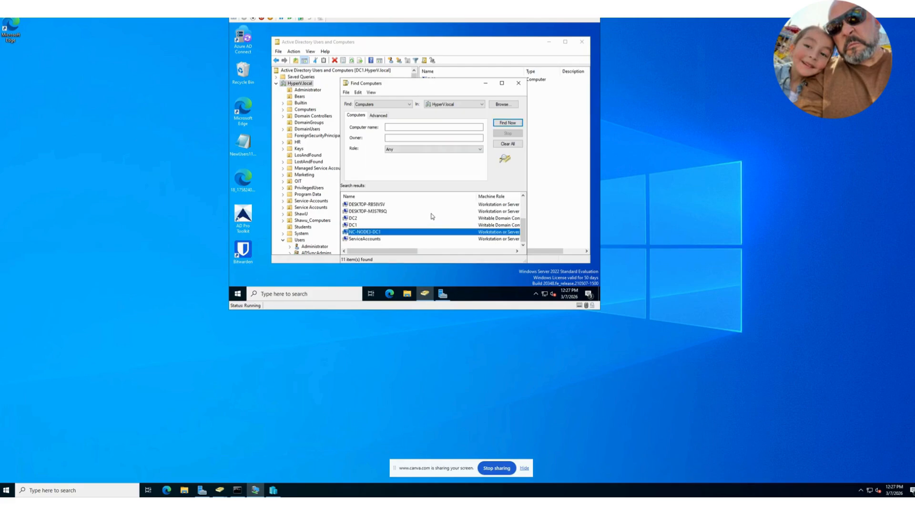
Step: Close the computer search, open the Domain Controllers container and select NC-NODE3-DC1, bringing the whole virtual machine window into view
{"action": "left_click", "coordinate": [518, 83]}
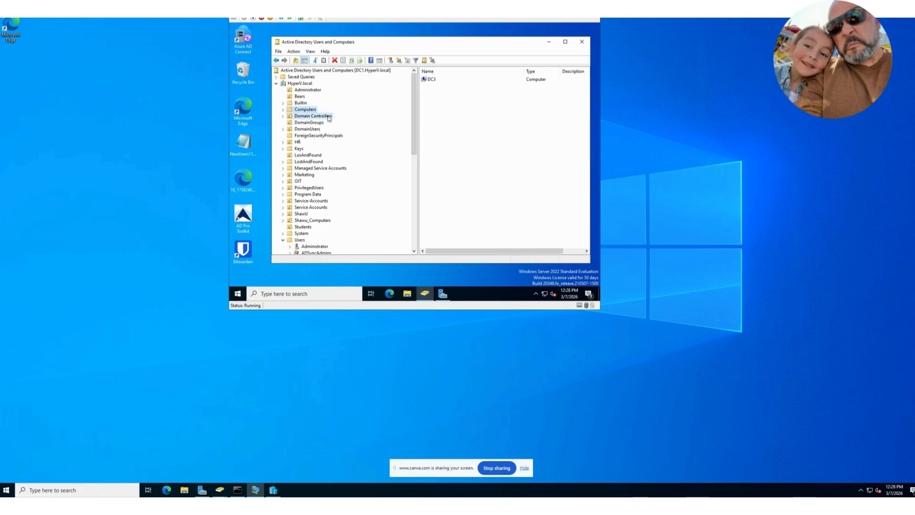
{"action": "left_click", "coordinate": [328, 116]}
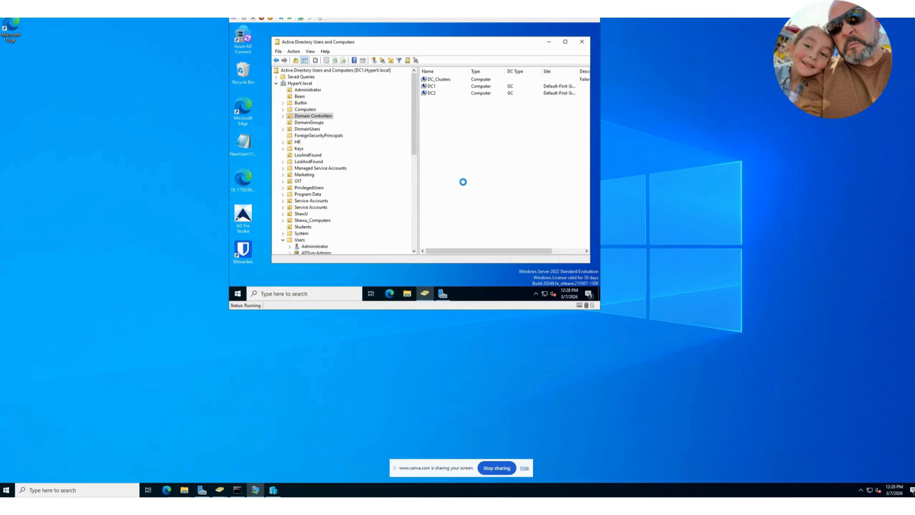
{"action": "left_click_drag", "start_coordinate": [255, 1], "coordinate": [171, 81]}
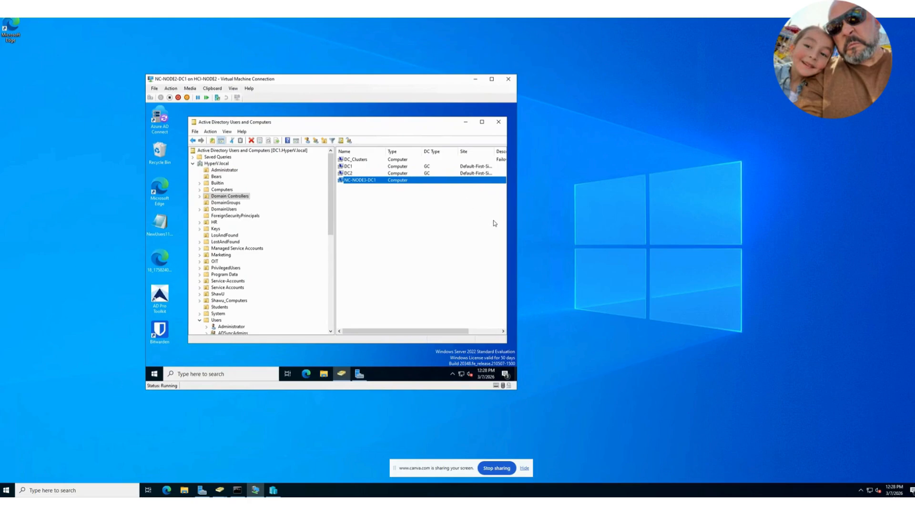
{"action": "left_click", "coordinate": [512, 205]}
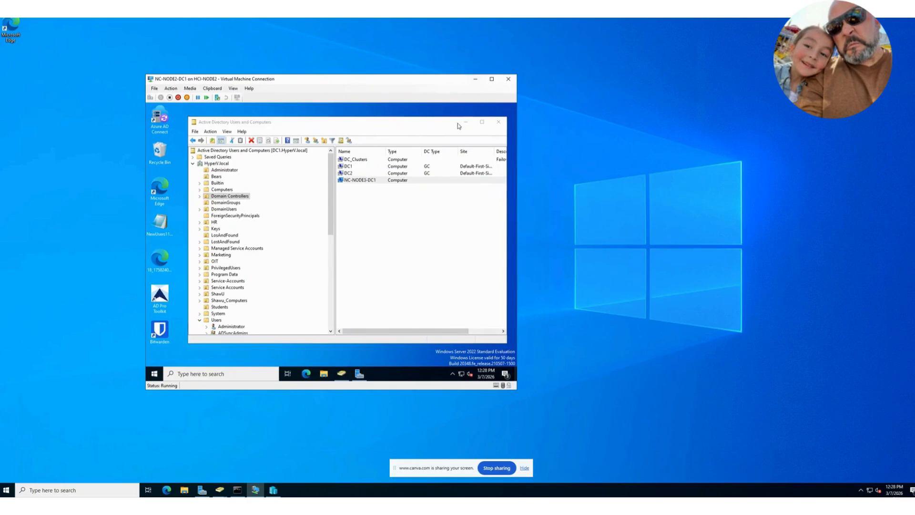
{"action": "left_click", "coordinate": [368, 181]}
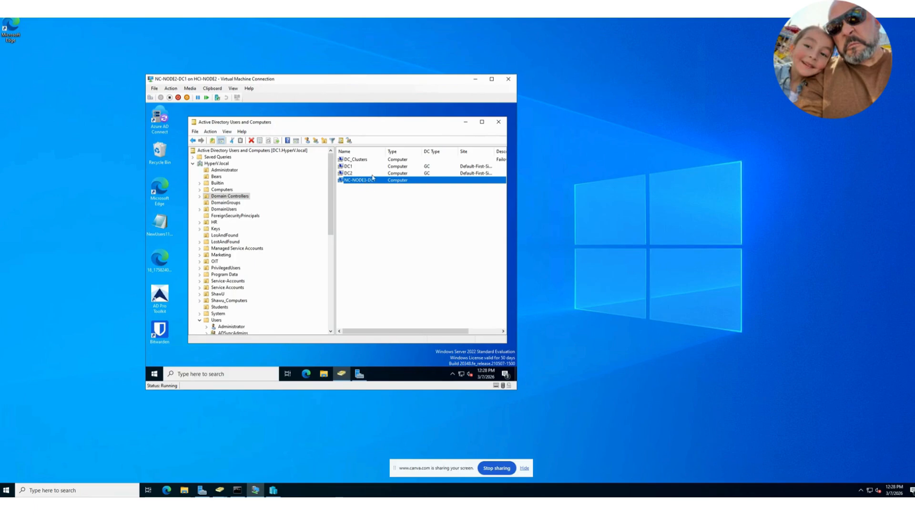
Step: Switch to Hyper-V Manager, select the NC-NODE2-DC1 virtual machine and arrange its connection window clear of the virtual machine list
{"action": "left_click_drag", "start_coordinate": [397, 80], "coordinate": [461, 58]}
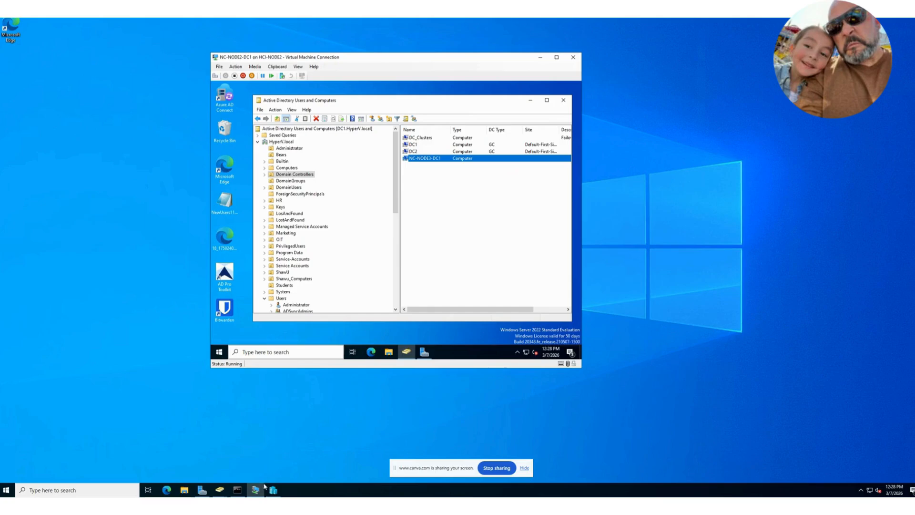
{"action": "mouse_move", "coordinate": [202, 491]}
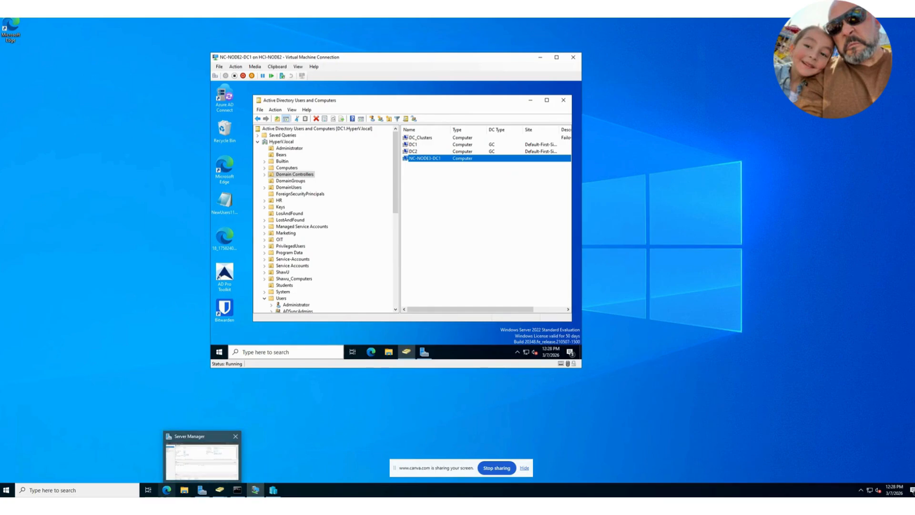
{"action": "left_click", "coordinate": [104, 490]}
{"action": "left_click", "coordinate": [276, 490]}
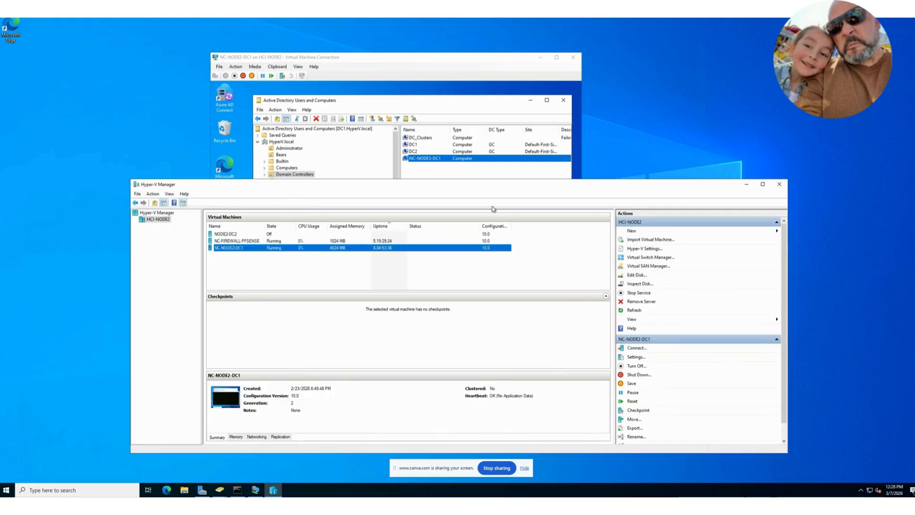
{"action": "left_click_drag", "start_coordinate": [456, 186], "coordinate": [542, 196]}
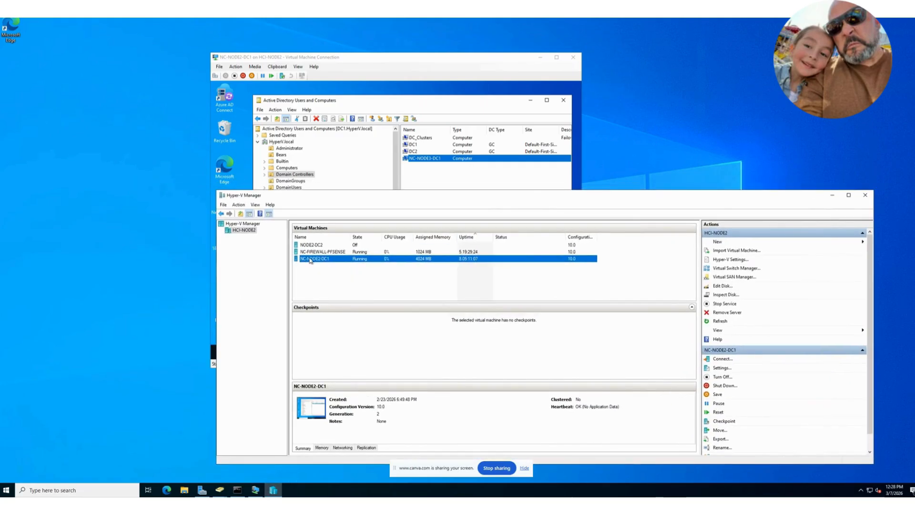
{"action": "left_click", "coordinate": [315, 260]}
{"action": "left_click", "coordinate": [348, 274]}
{"action": "left_click", "coordinate": [382, 261]}
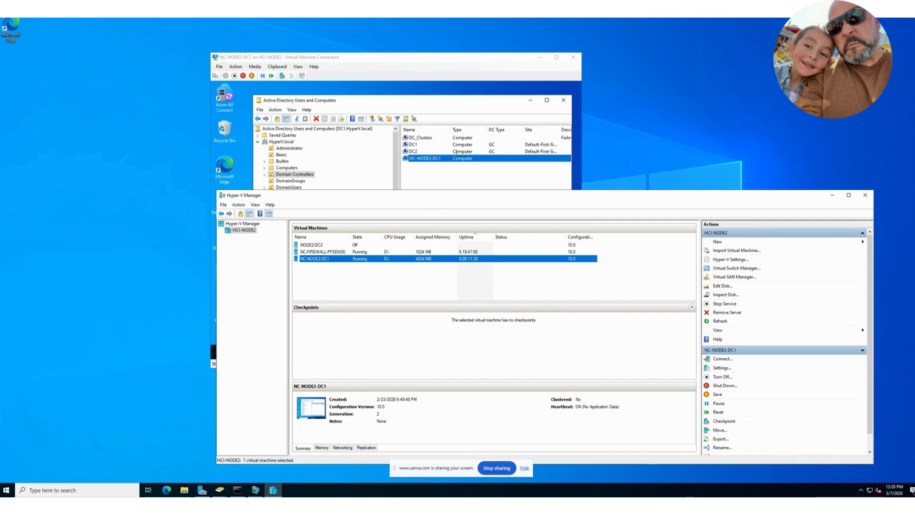
{"action": "left_click", "coordinate": [366, 58]}
{"action": "left_click_drag", "start_coordinate": [366, 58], "coordinate": [195, 28]}
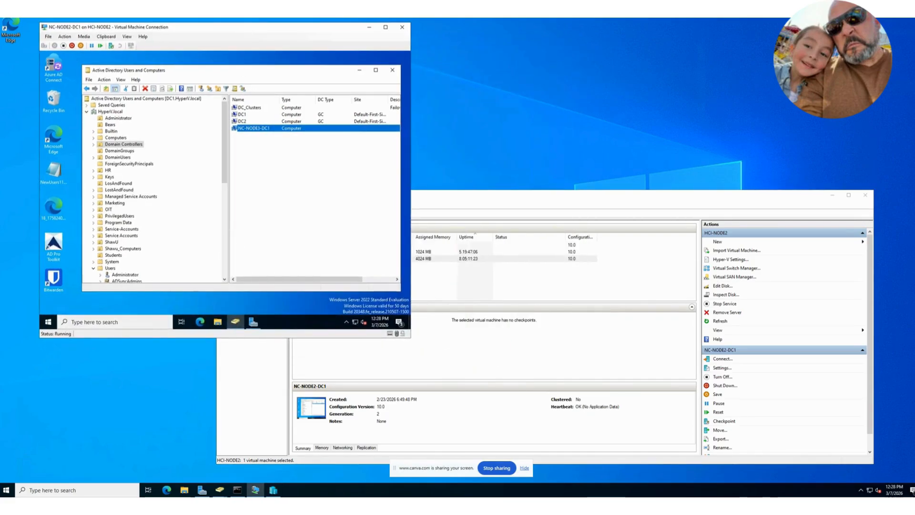